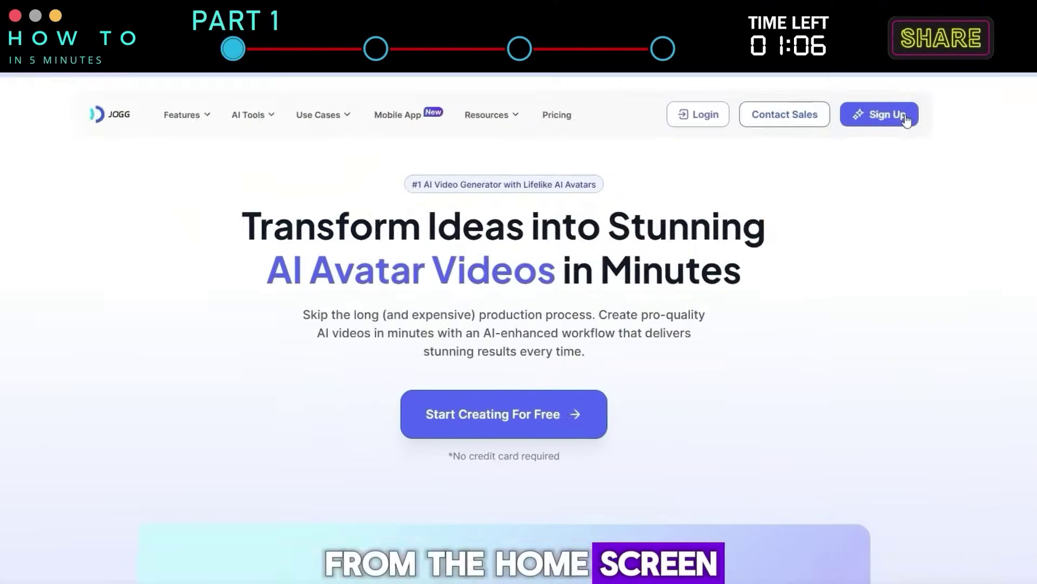
Go to the sign-up page, then open the Avatars library.
left_click(980, 118)
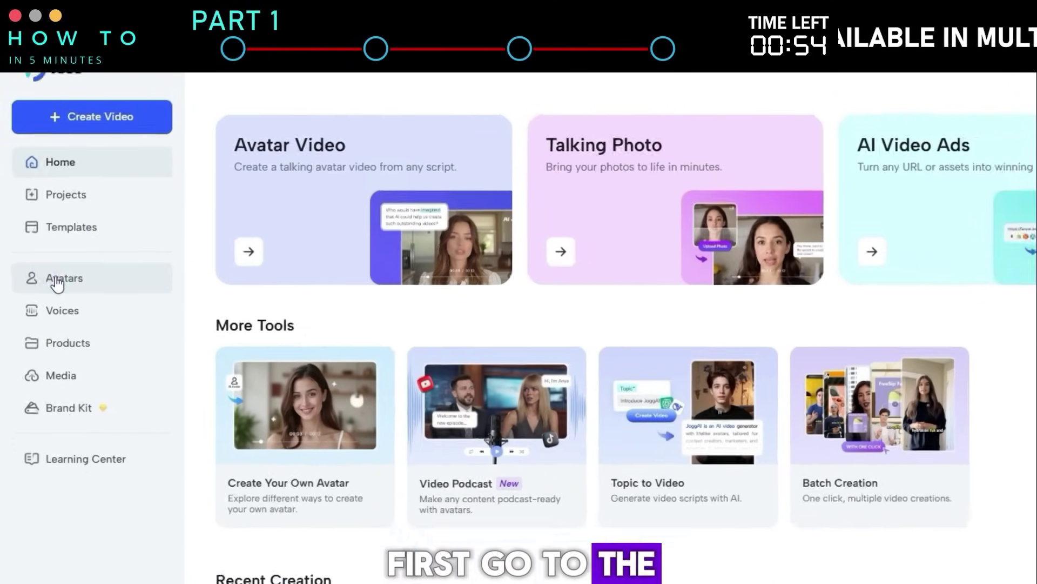
left_click(59, 291)
scroll(487, 250, "down", 1)
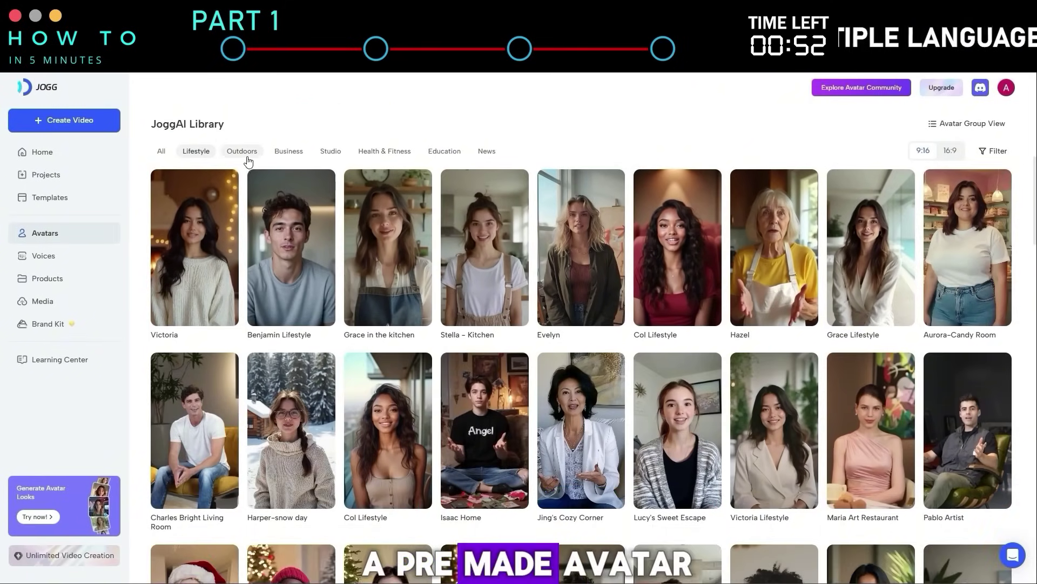
Browse the Outdoors, Business, Studio, Health & Fitness, Education and News tabs, then start a video with Lifestyle's Isaac Home.
left_click(246, 155)
left_click(278, 157)
left_click(340, 153)
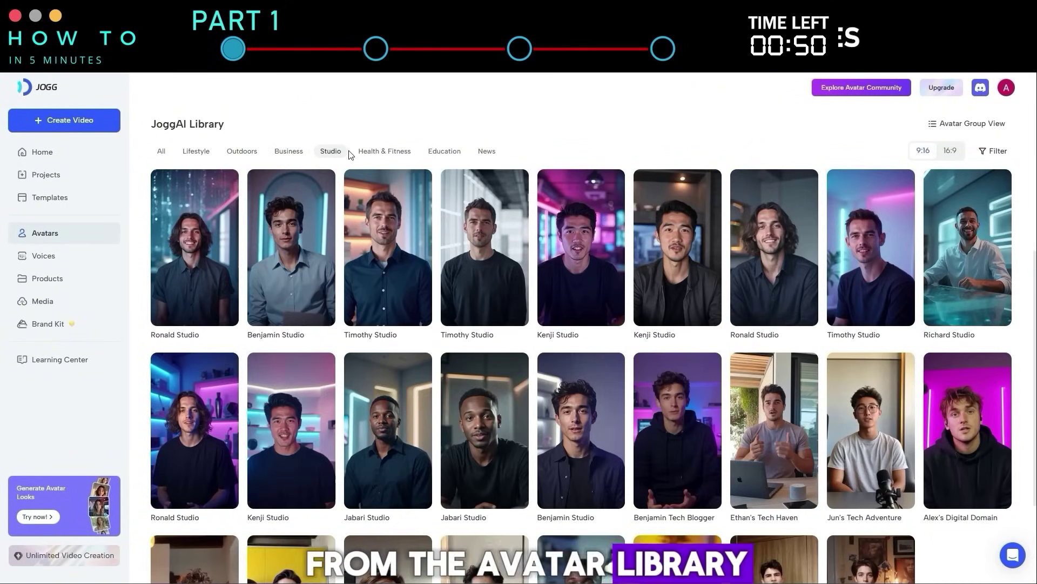
left_click(371, 152)
left_click(446, 150)
left_click(487, 151)
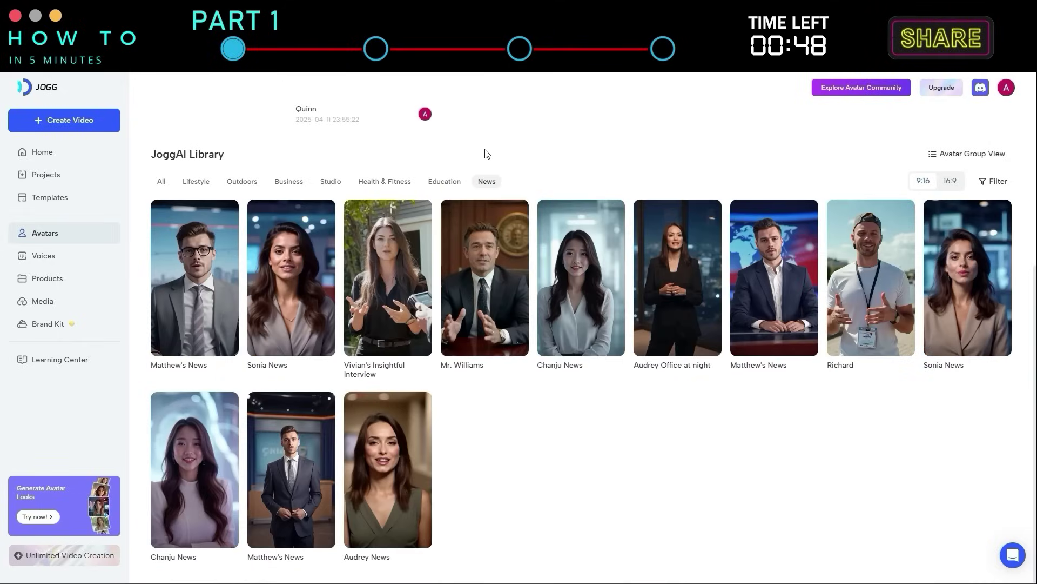
left_click(199, 183)
left_click(440, 370)
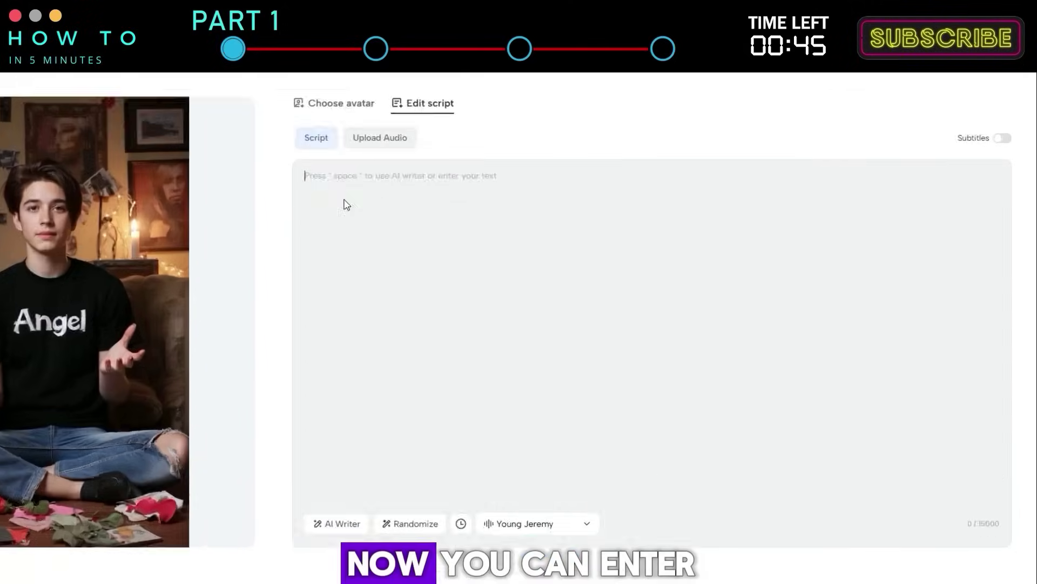
Paste the lip-sync tool script, try an AI Writer personal finance script, then discard it.
right_click(433, 200)
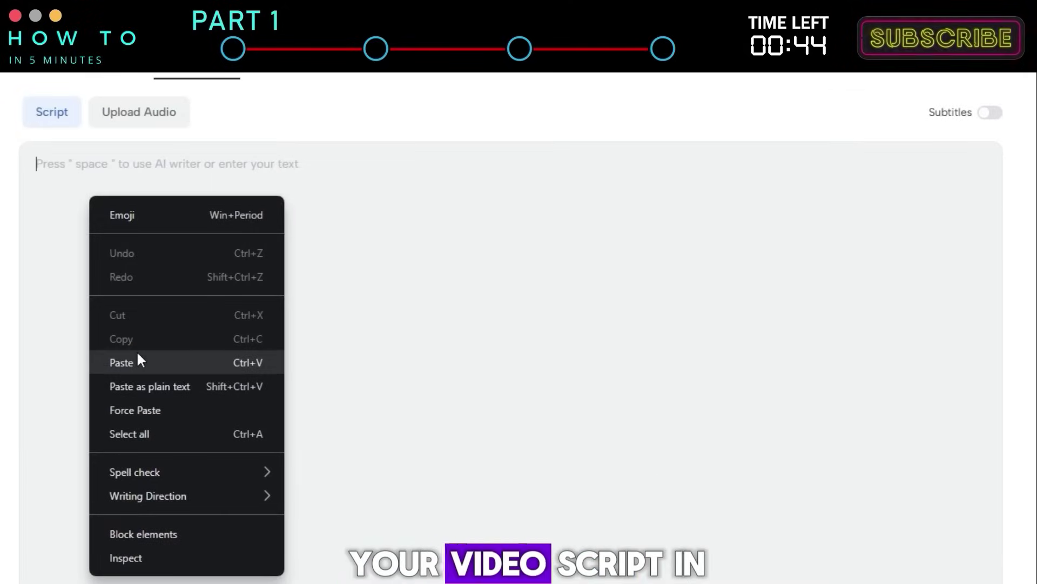
left_click(464, 300)
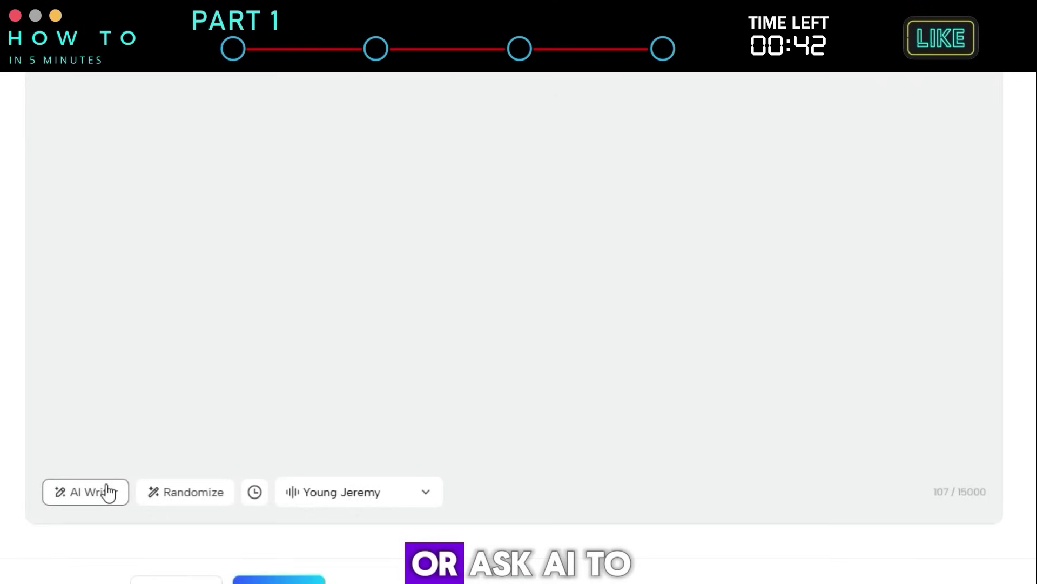
left_click(105, 490)
left_click(204, 440)
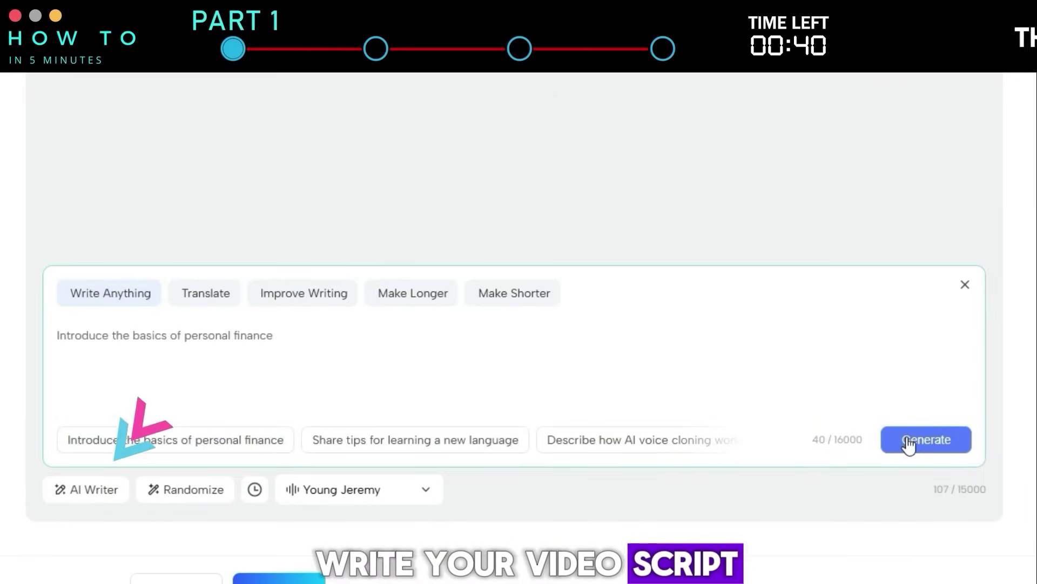
left_click(909, 442)
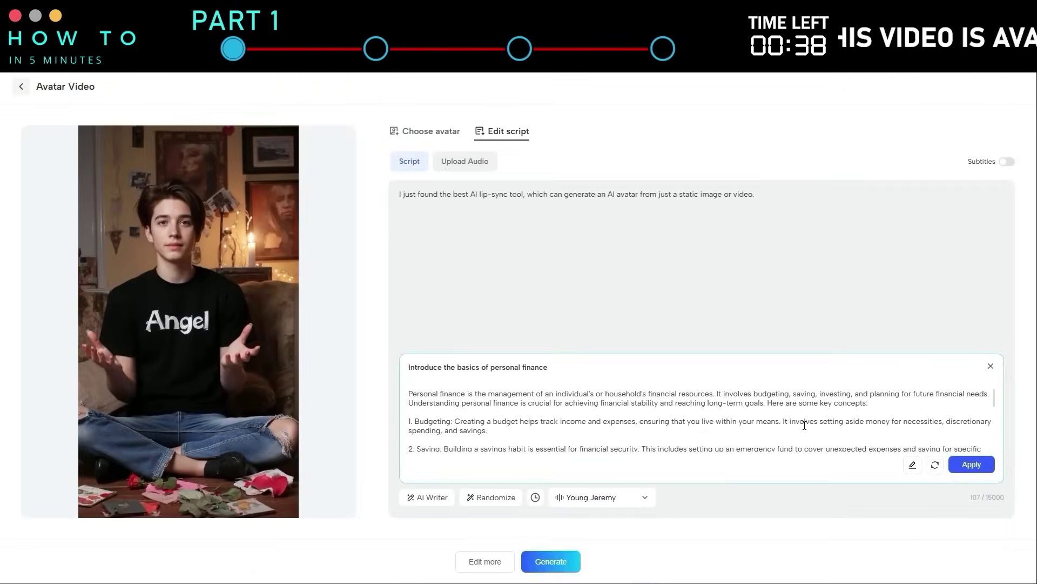
left_click(459, 156)
Insert a 0.1 s pause into the script and bring up the AI voice library.
left_click(529, 197)
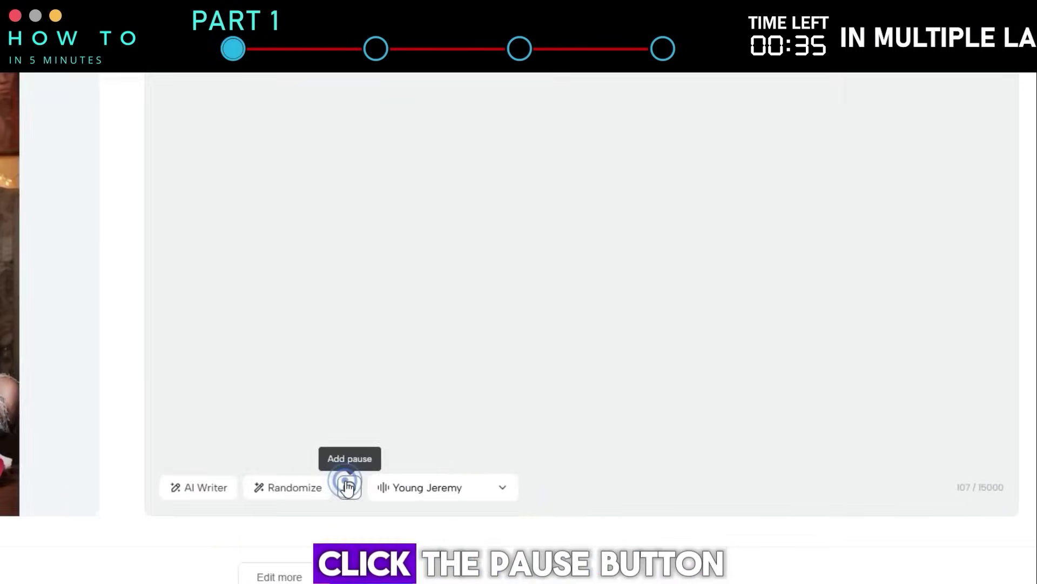
left_click(536, 497)
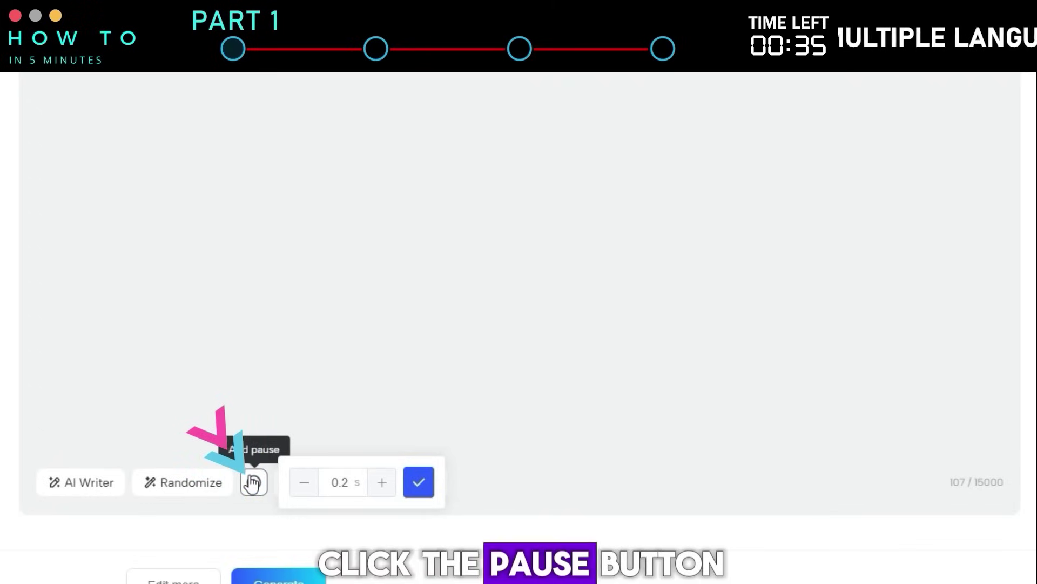
left_click(304, 482)
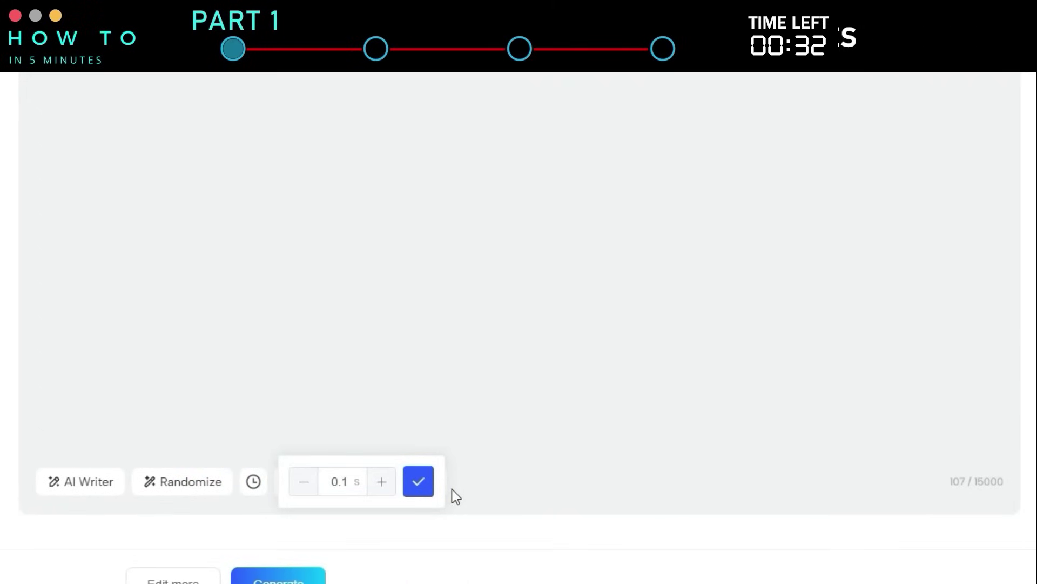
left_click(419, 483)
left_click(426, 482)
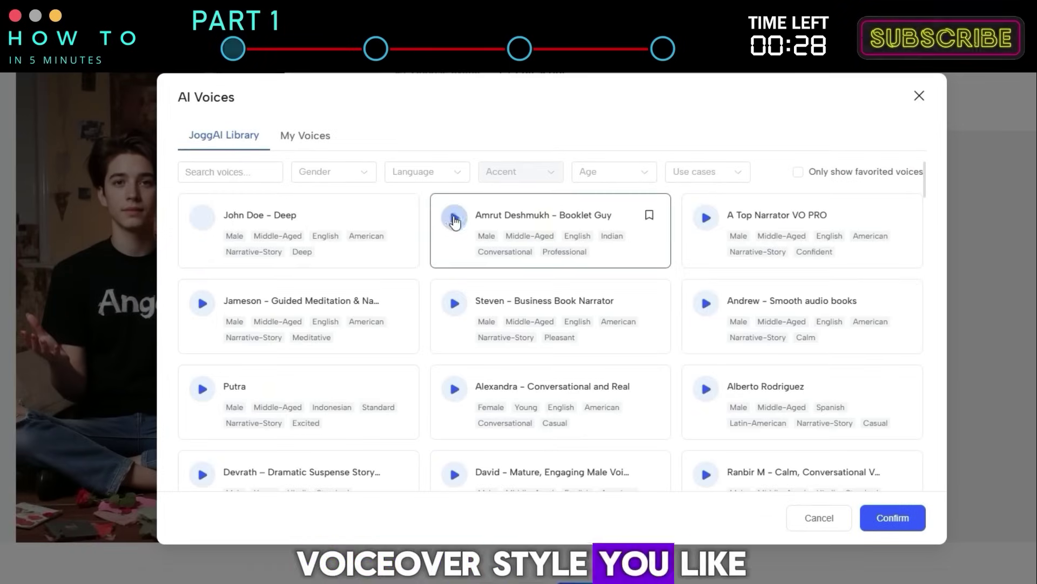
Close the voice library keeping Young Jeremy, then try Upload Audio and cancel the file choice.
left_click(919, 96)
left_click(340, 120)
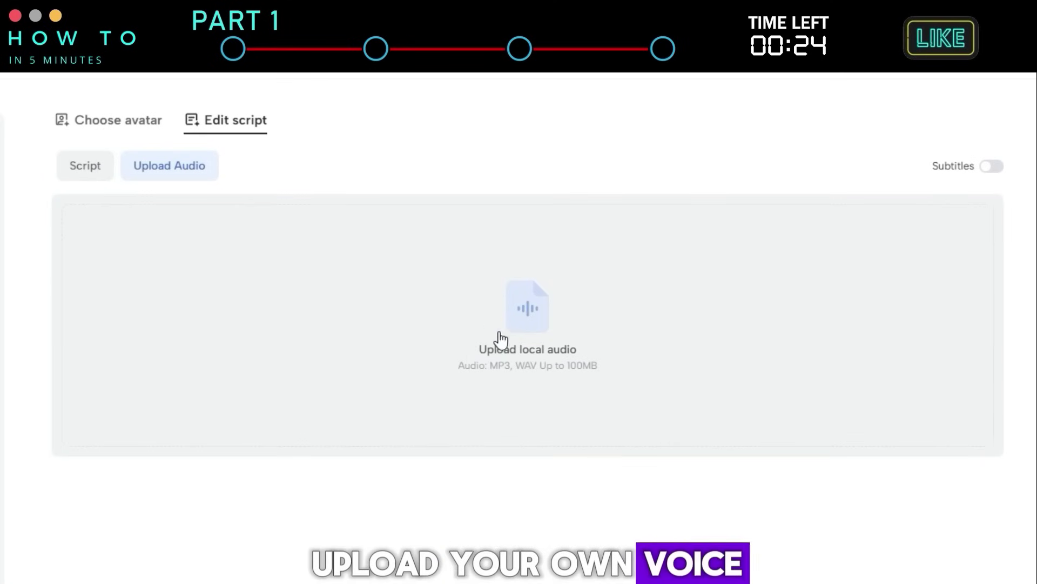
left_click(521, 335)
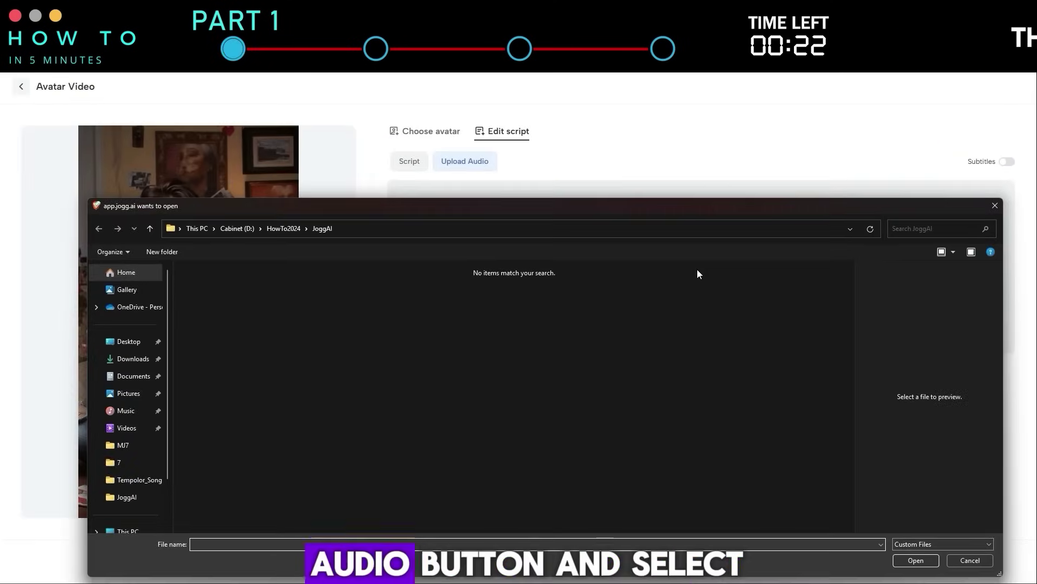
left_click(989, 206)
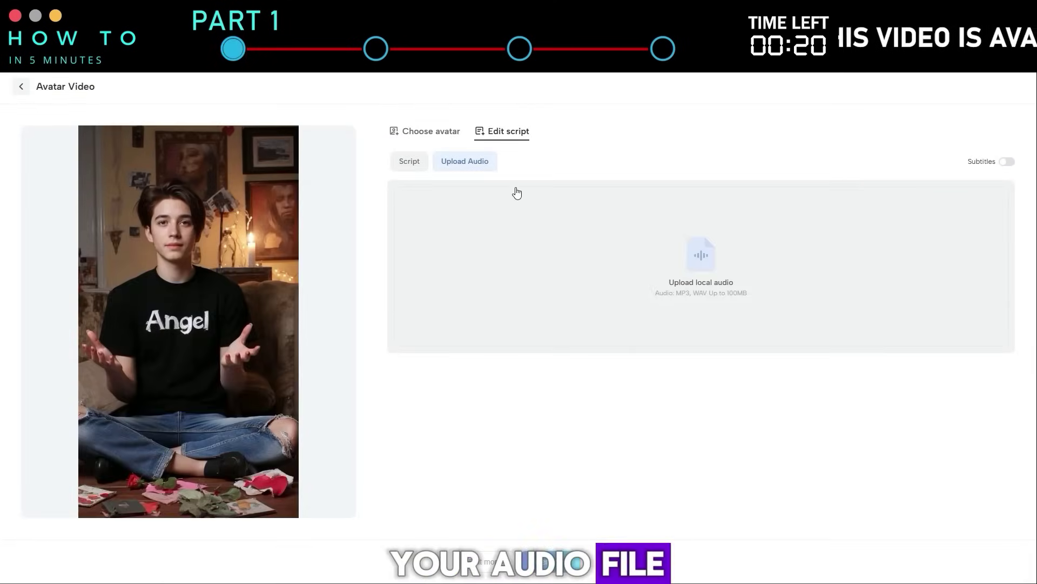
Return to the typed script and turn subtitles on.
left_click(413, 162)
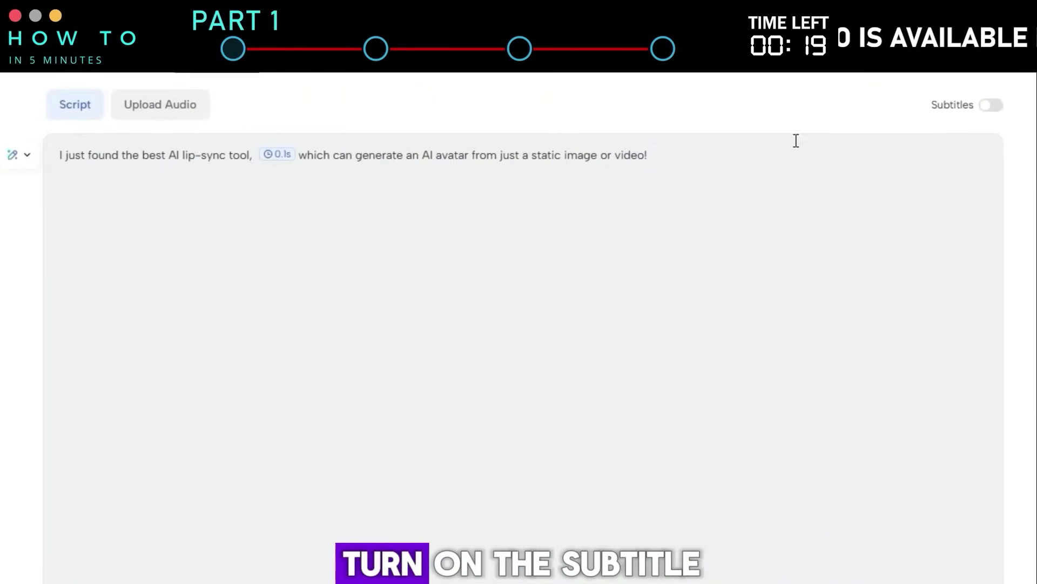
left_click(992, 106)
scroll(991, 105, "down", 5)
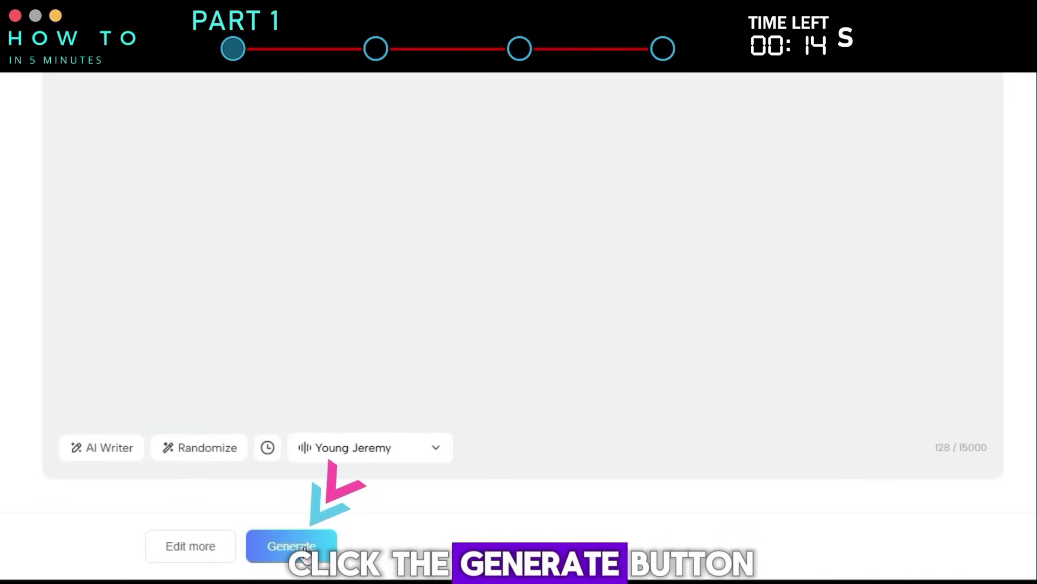
Render the Isaac Home 0413 video at 9:16 portrait in Mp4 format.
left_click(304, 546)
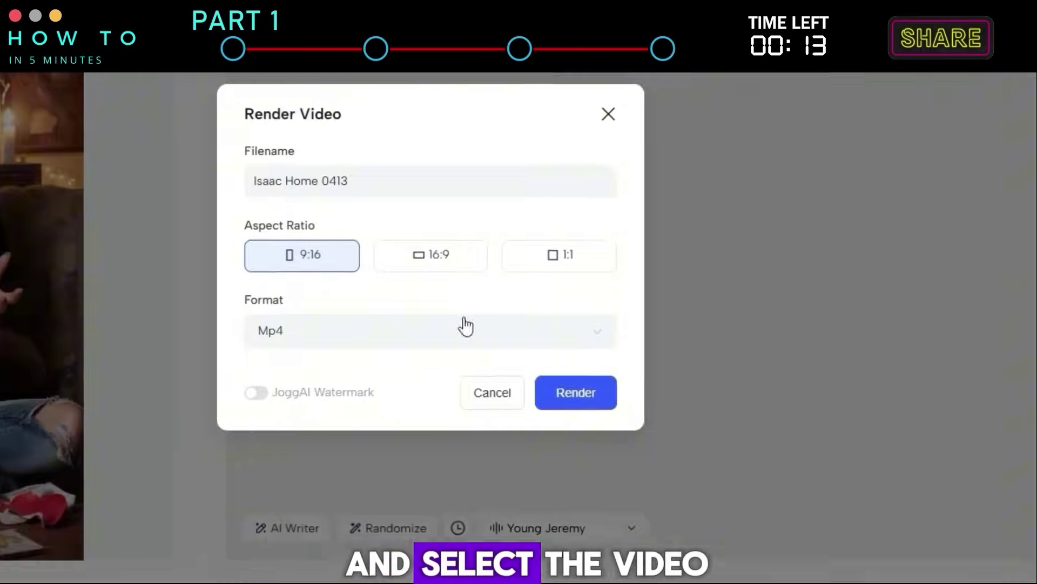
left_click(511, 291)
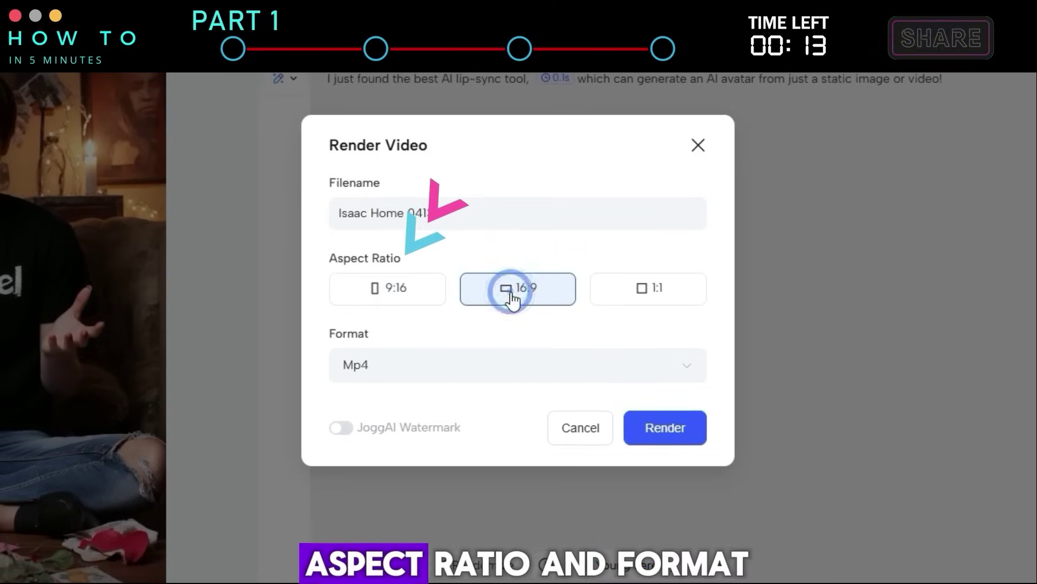
left_click(416, 297)
left_click(667, 362)
left_click(669, 365)
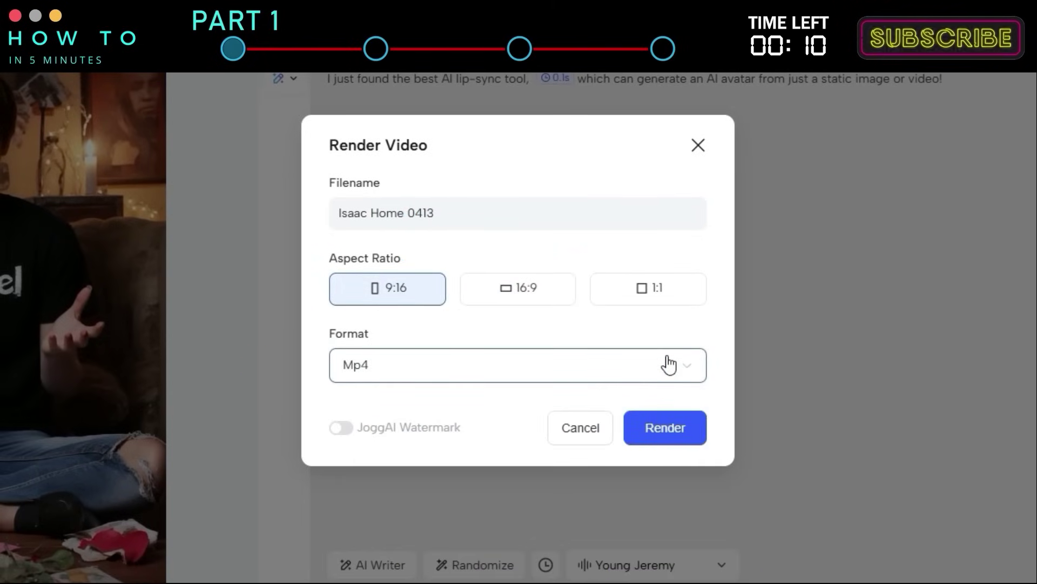
left_click(670, 429)
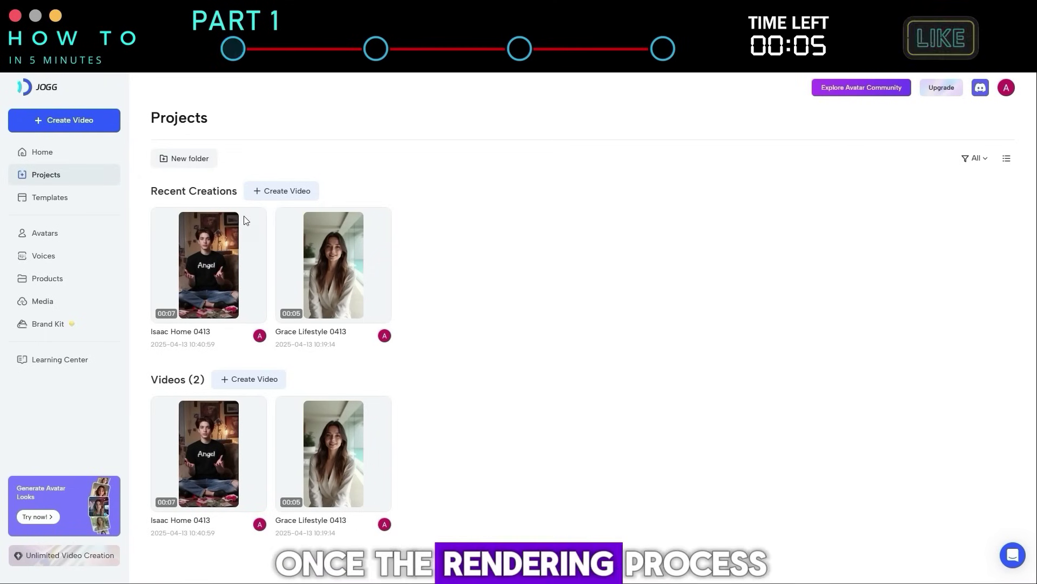
Download the Isaac Home 0413 video from its project card's options menu.
mouse_move(230, 238)
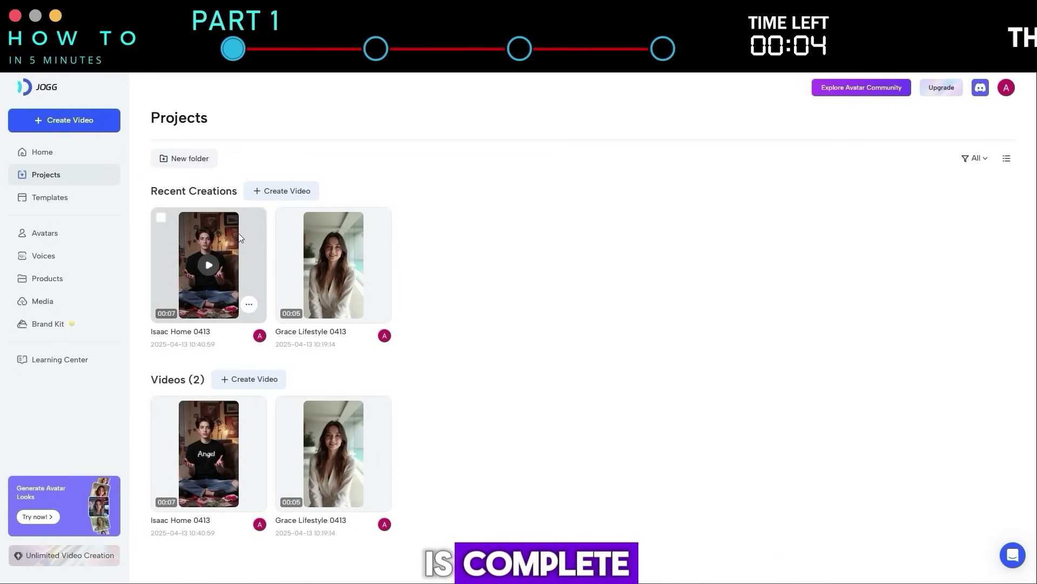
left_click(249, 304)
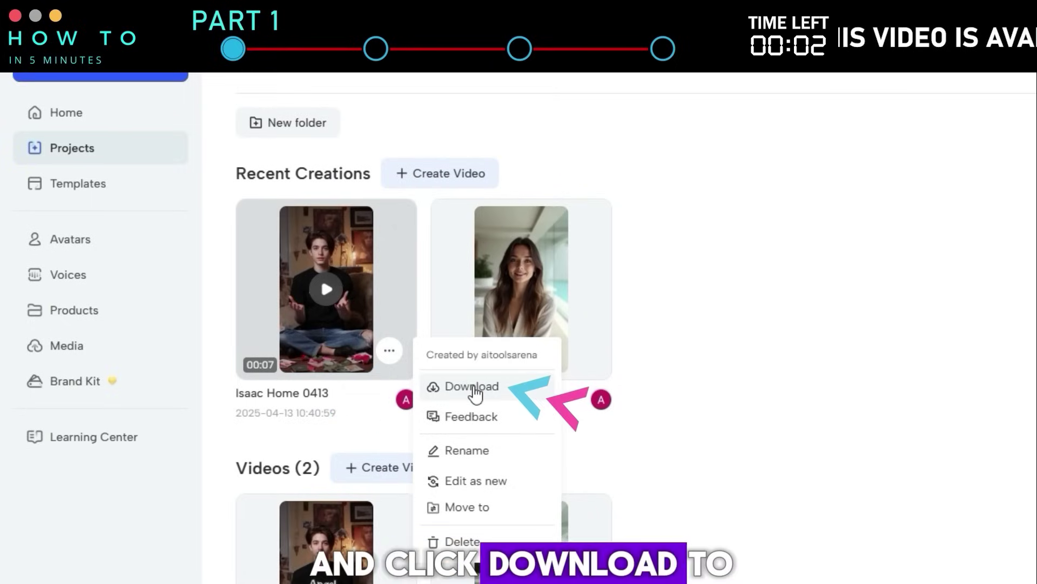
left_click(473, 387)
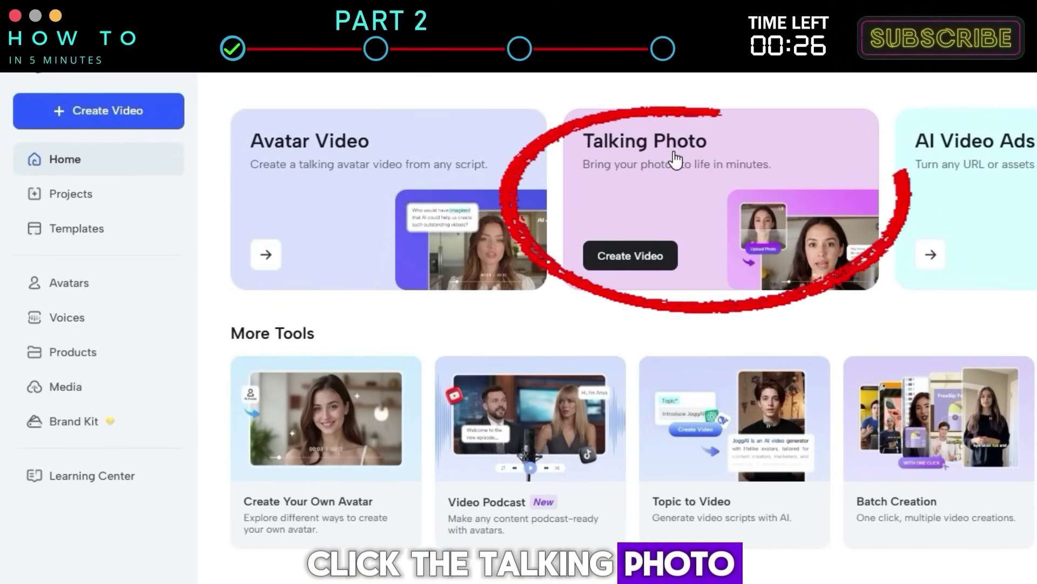
Start a Talking Photo video and upload a portrait photo.
left_click(443, 151)
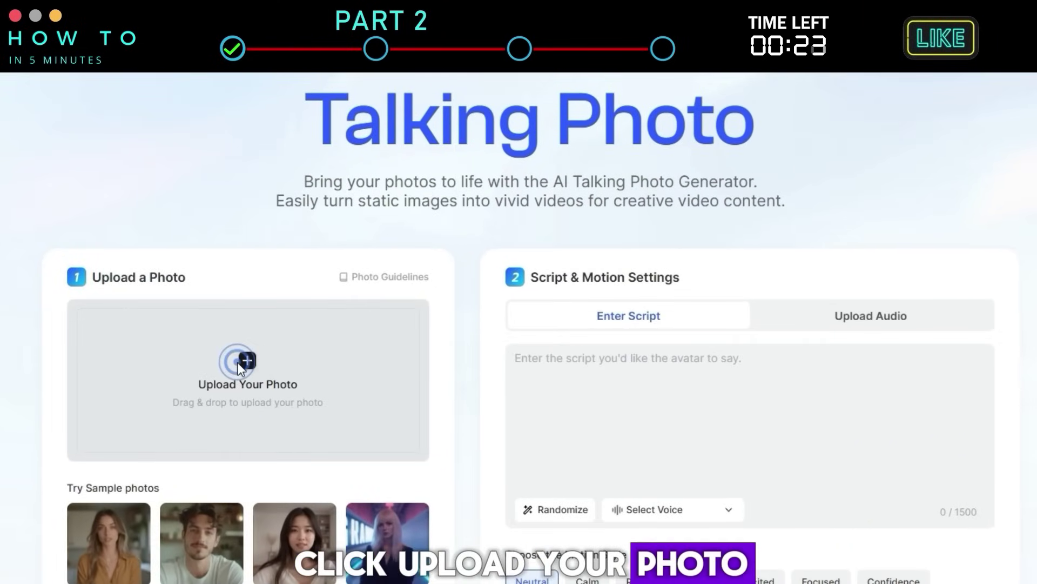
left_click(239, 363)
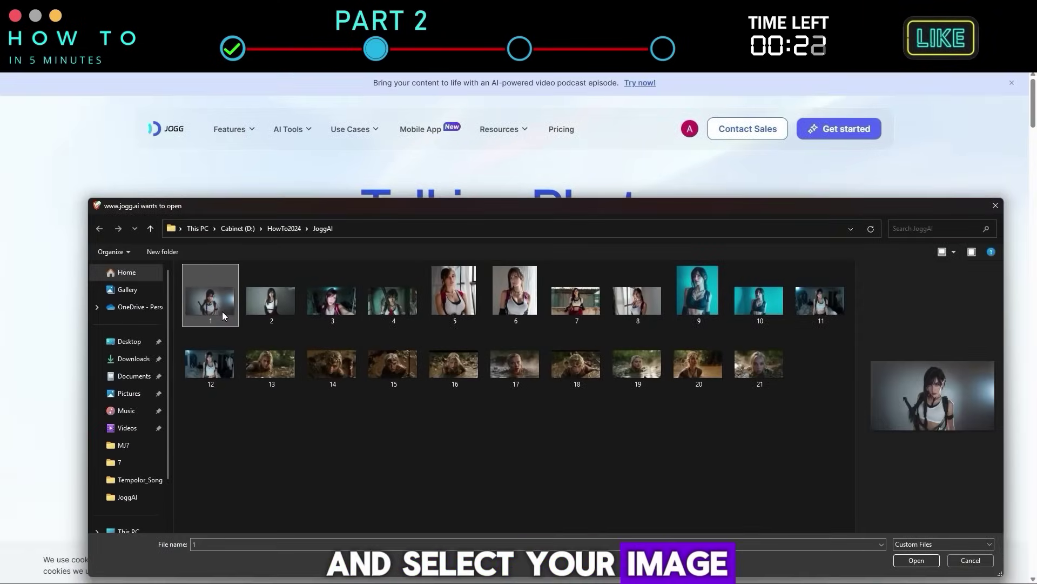
left_click(936, 564)
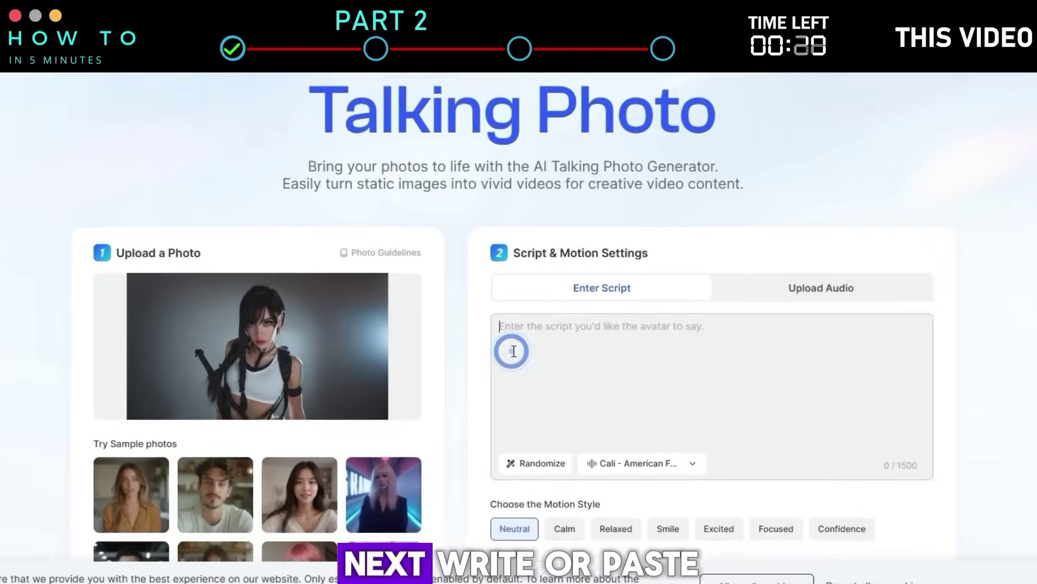
Paste the script, choose the Alexandra voice and Confidence motion, then create the avatar video.
right_click(551, 390)
left_click(615, 131)
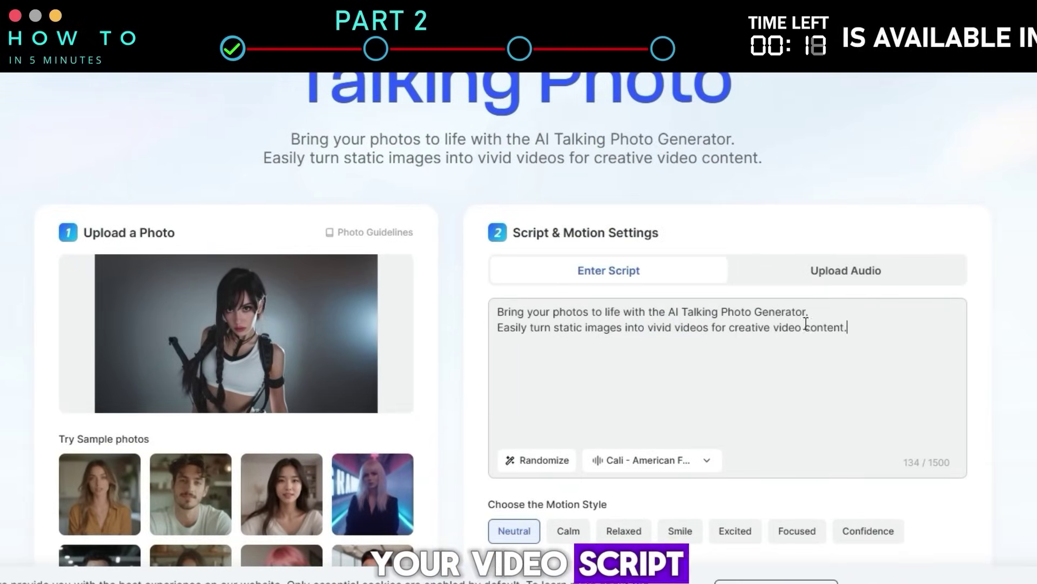
left_click(694, 461)
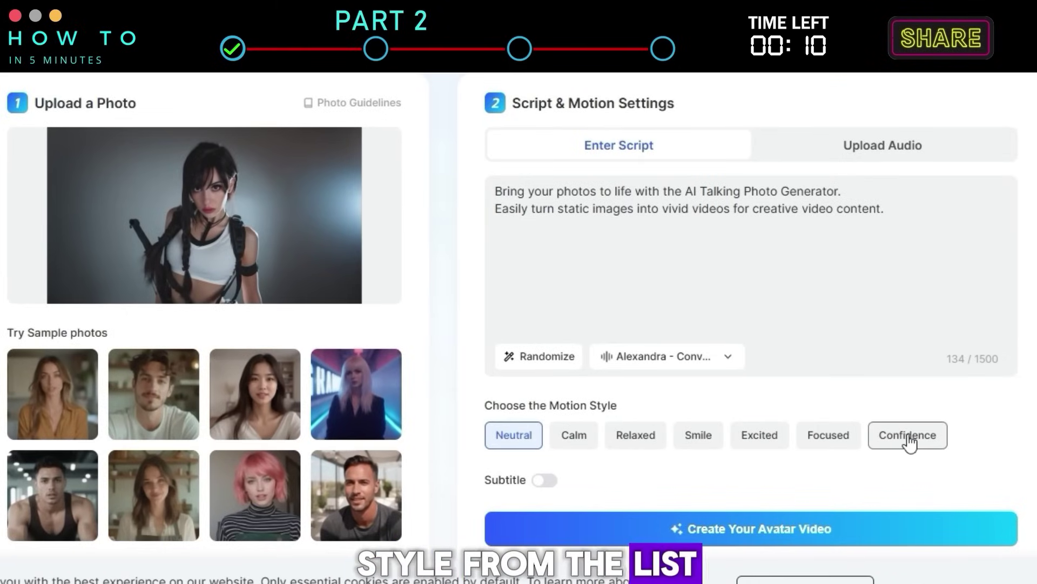
left_click(909, 440)
scroll(672, 459, "down", 2)
left_click(546, 393)
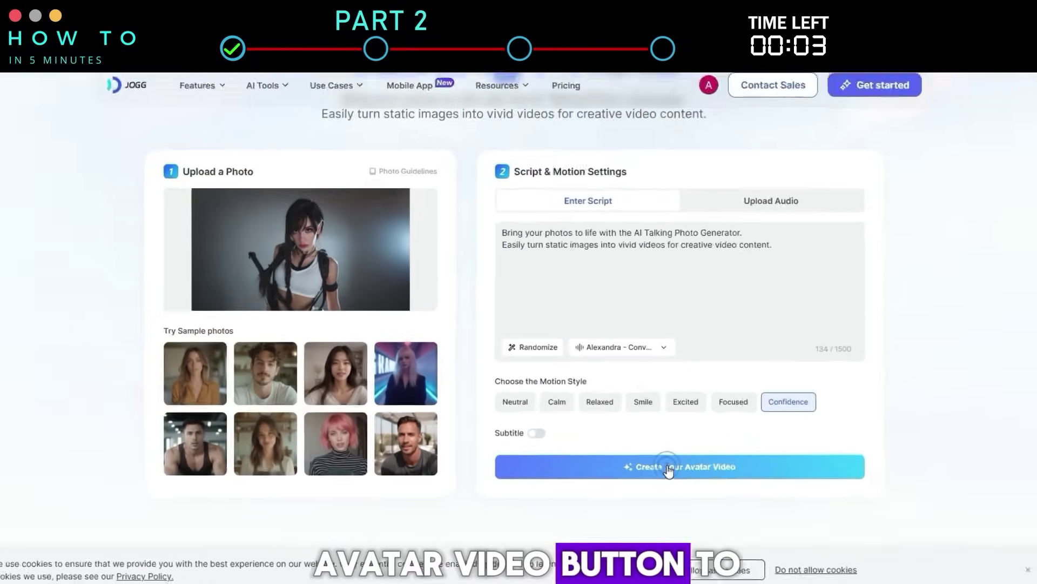
left_click(735, 447)
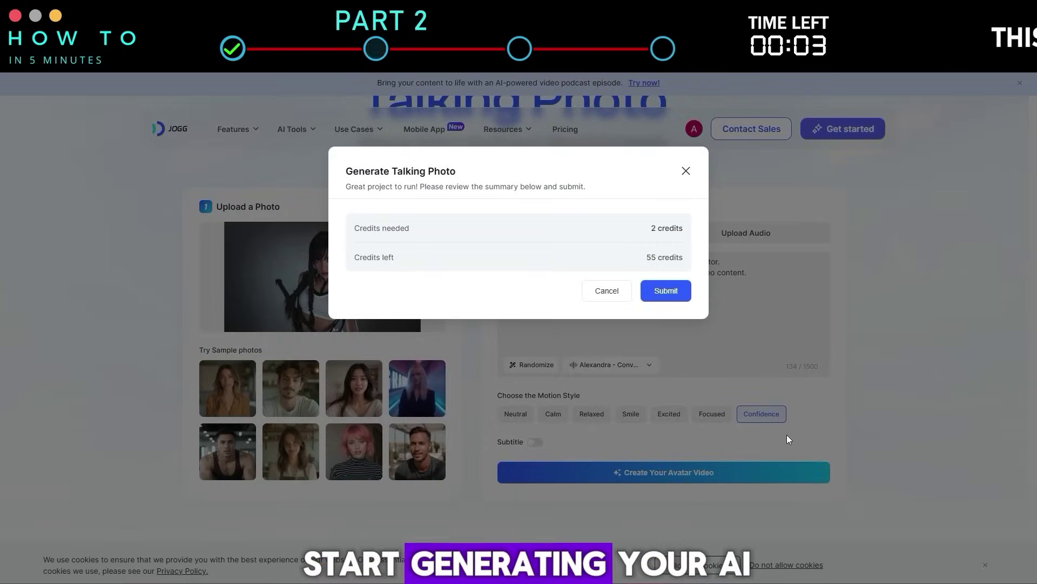
Submit the talking photo for generation, spending 2 credits.
left_click(670, 292)
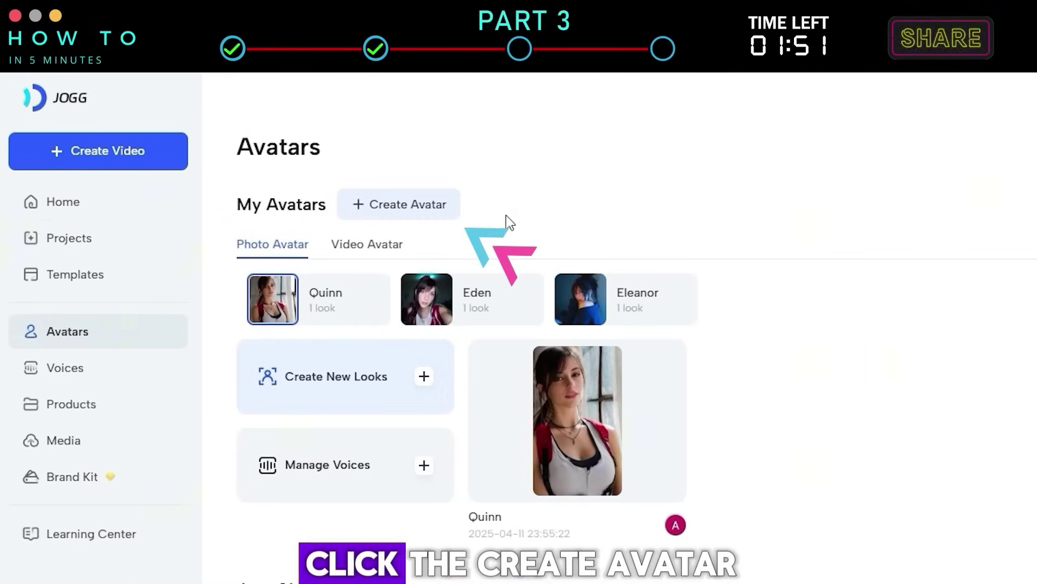
Open the Create Avatar options on the Avatars page.
left_click(407, 211)
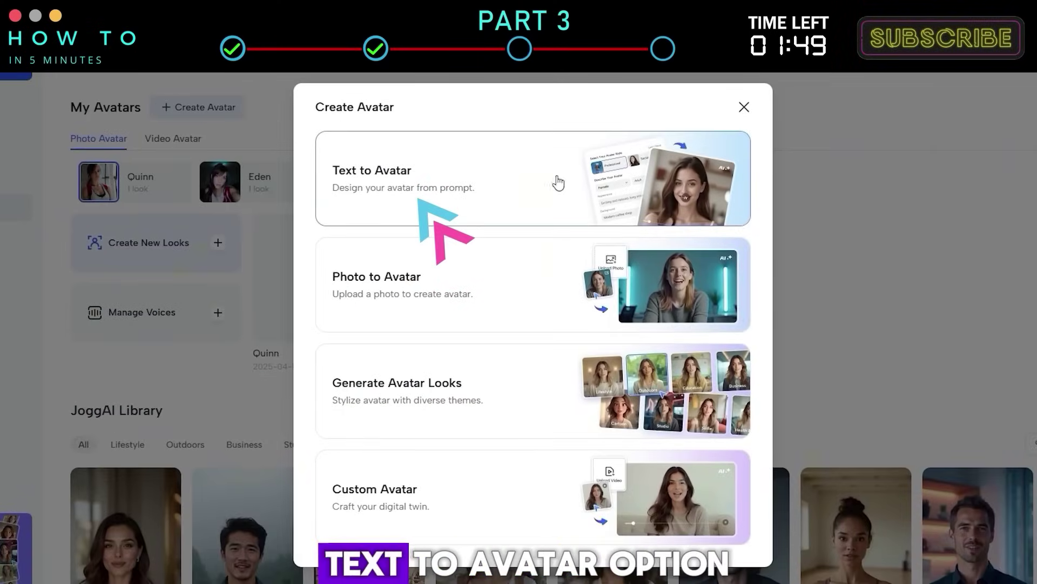
Choose Text to Avatar and review the style preset explanation.
left_click(414, 188)
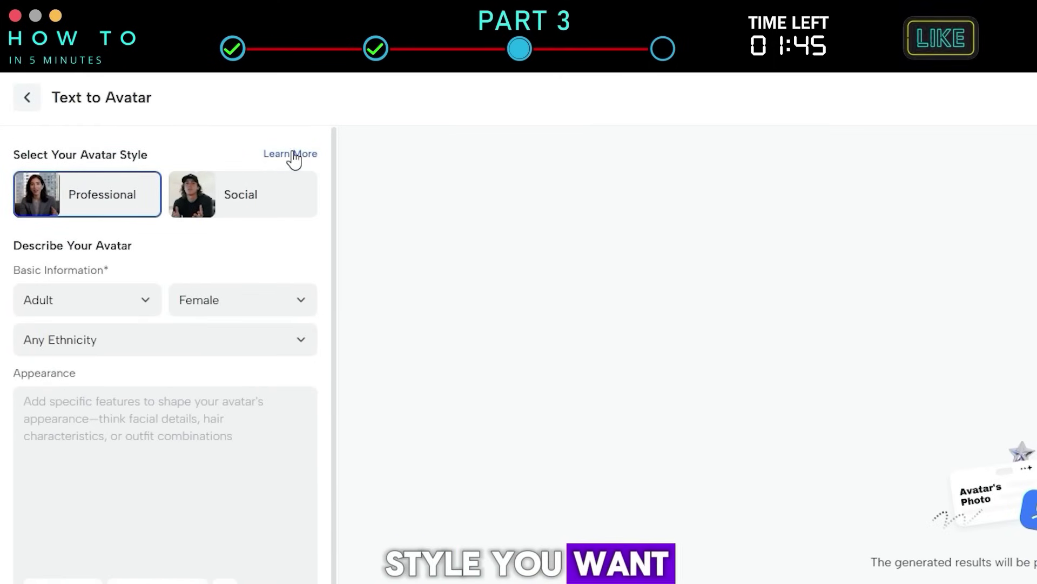
left_click(292, 155)
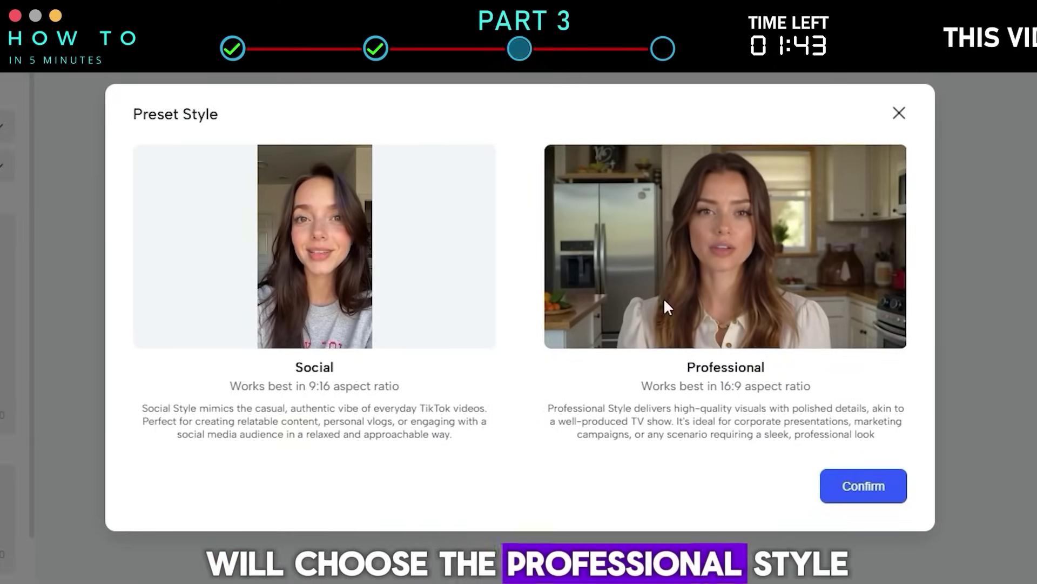
left_click(881, 493)
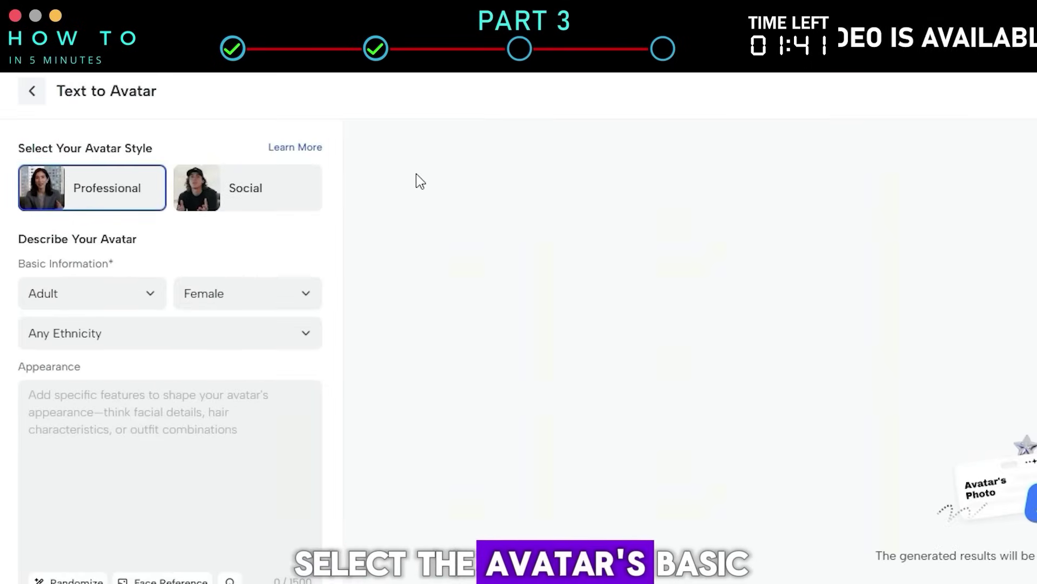
Set age Young adult, gender Female, ethnicity European, and randomize the appearance.
left_click(107, 300)
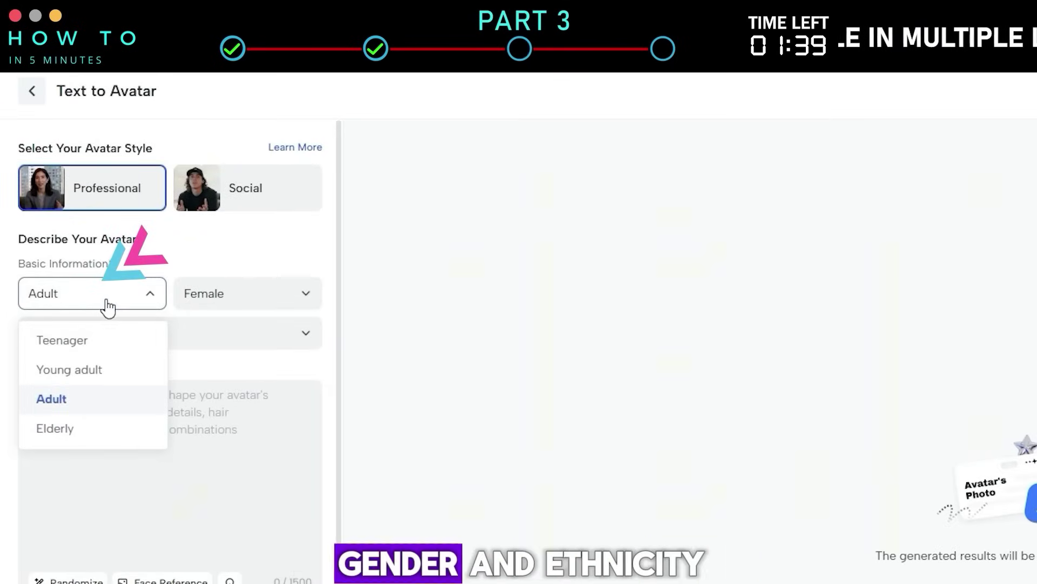
left_click(69, 369)
left_click(243, 293)
left_click(211, 368)
left_click(153, 333)
left_click(104, 417)
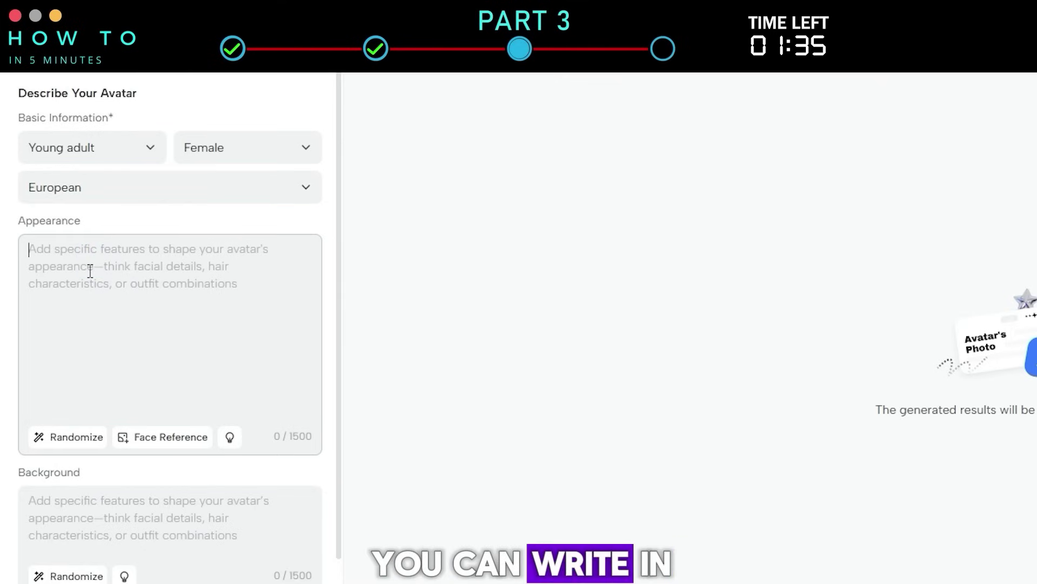
left_click(88, 437)
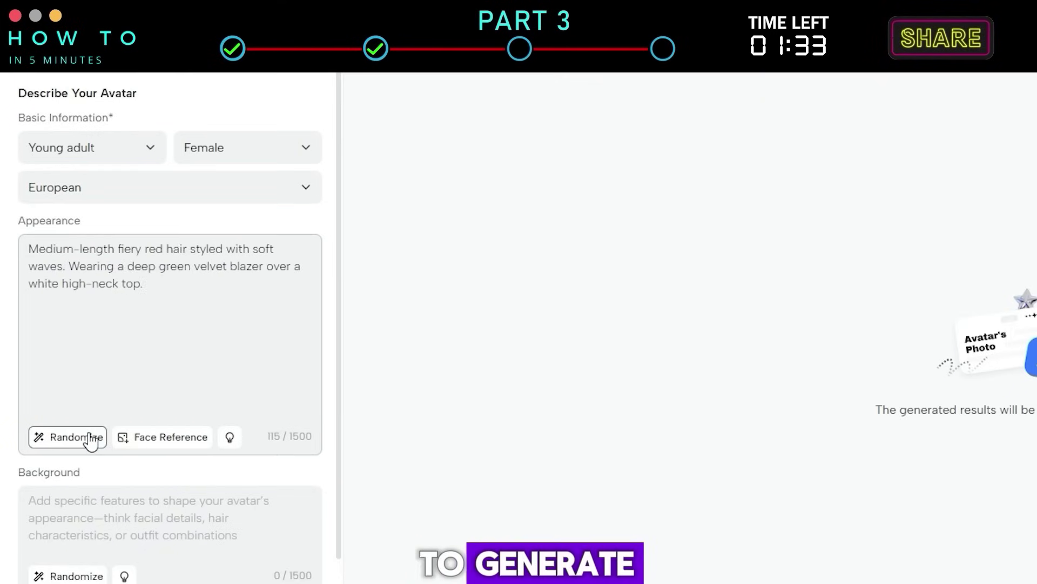
left_click(229, 437)
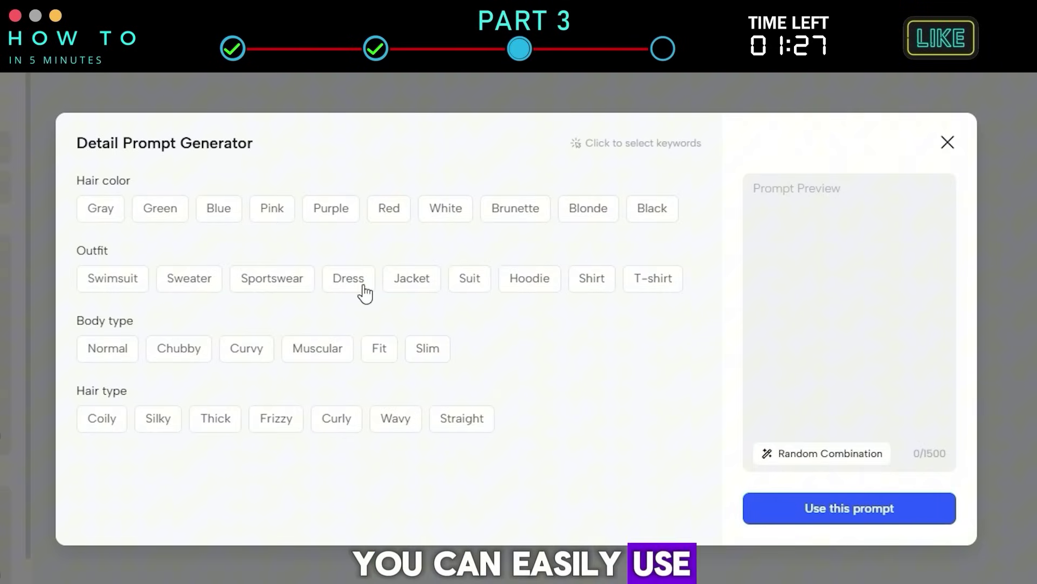
Apply a White hair, Swimsuit appearance prompt and confirm a face reference.
left_click(437, 218)
left_click(144, 287)
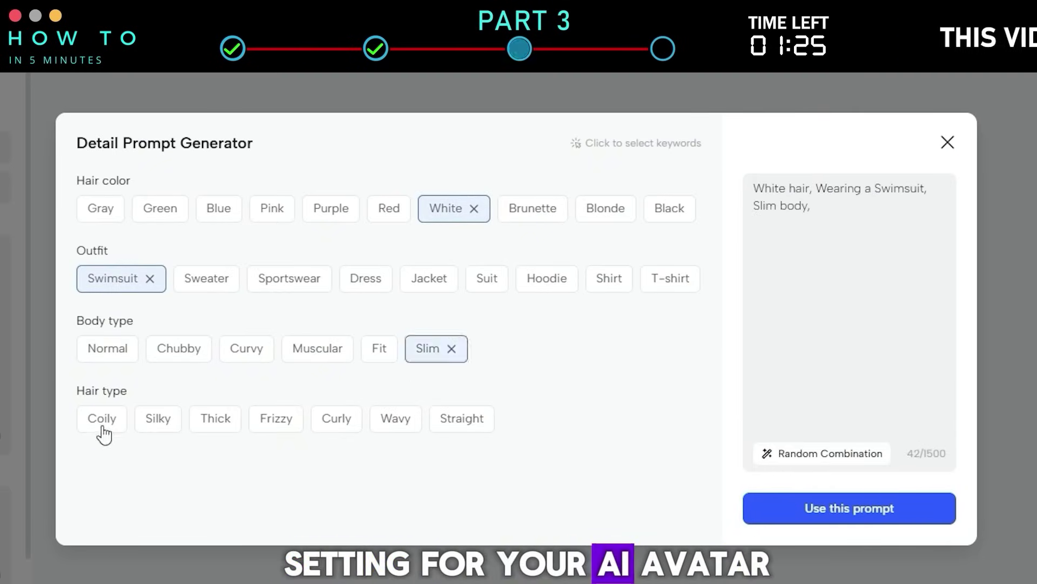
left_click(829, 511)
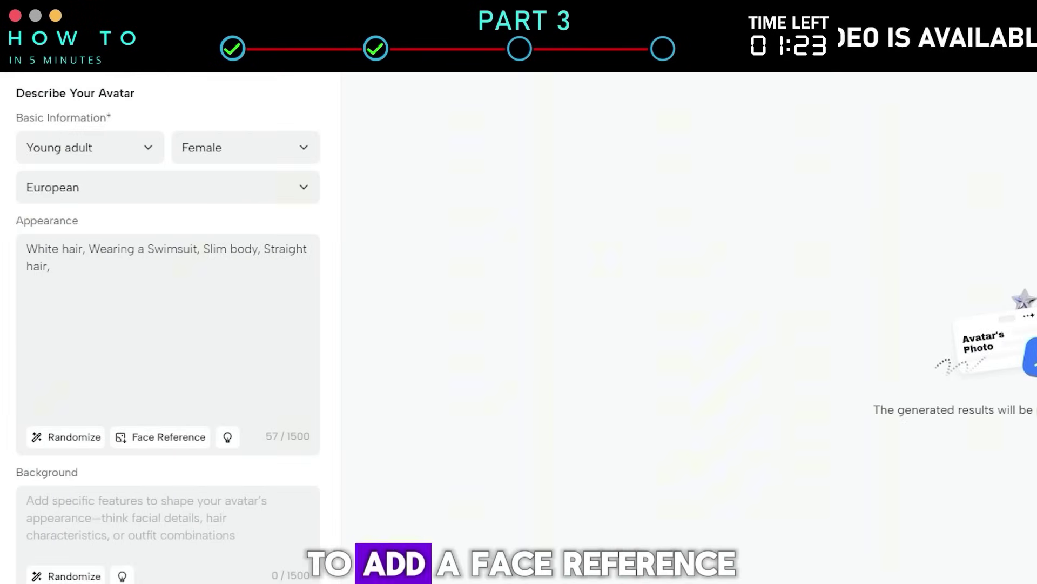
left_click(133, 438)
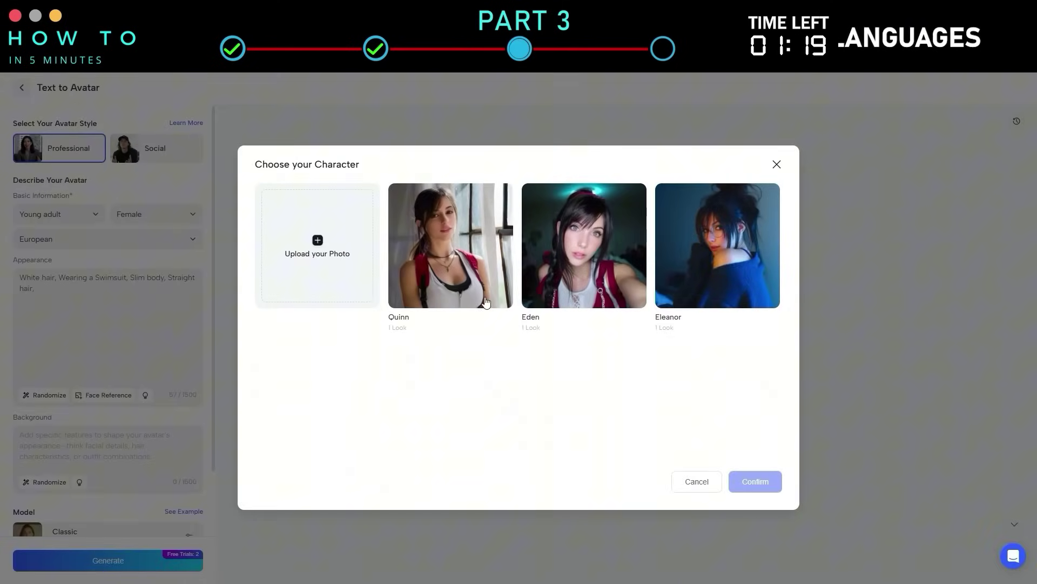
left_click(776, 485)
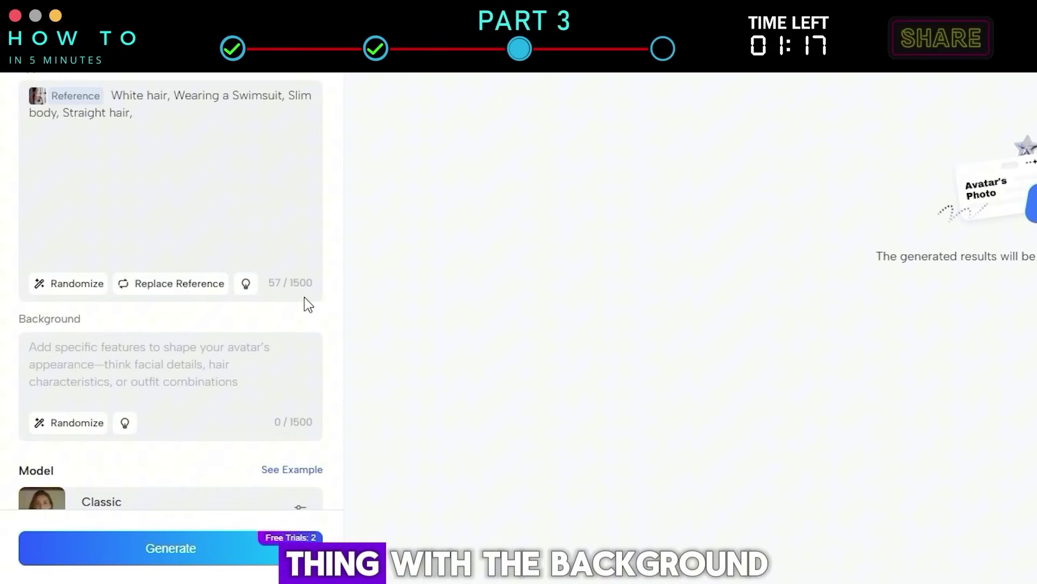
Set the background prompt to Warm Light, Morning, on the rooftop, Foggy.
left_click(78, 365)
type("A calm study room with neutral tones, a simple wooden desk, and soft natural light filtering through blinds.")
left_click(473, 254)
left_click(266, 298)
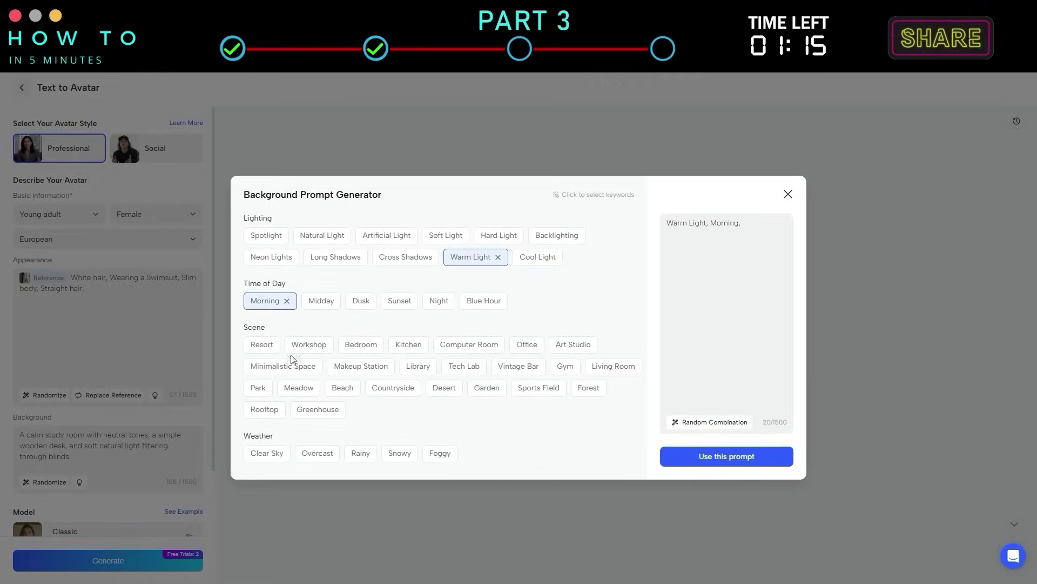
left_click(440, 453)
left_click(711, 459)
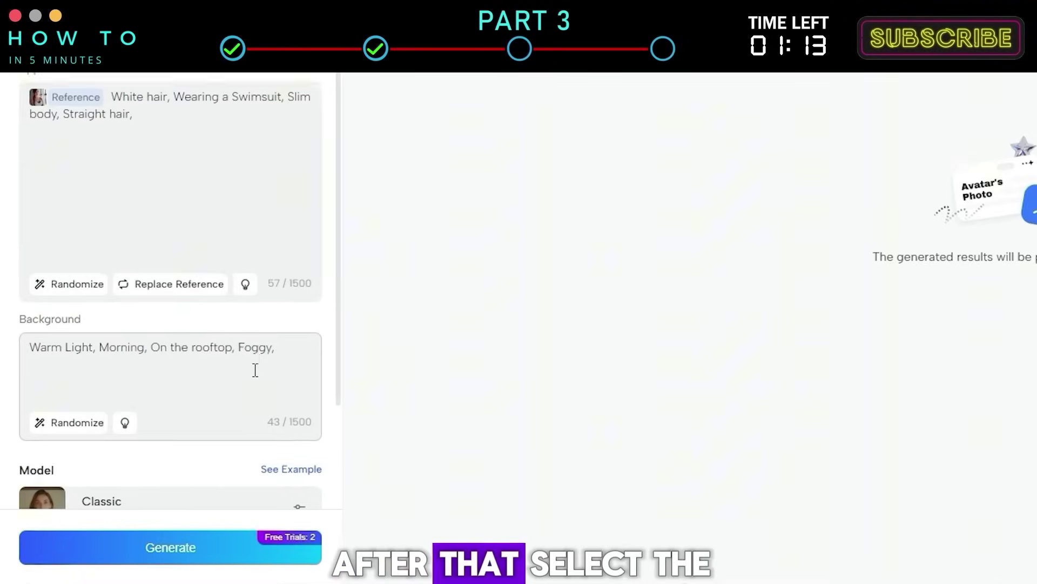
scroll(164, 451, "down", 2)
scroll(259, 357, "down", 1)
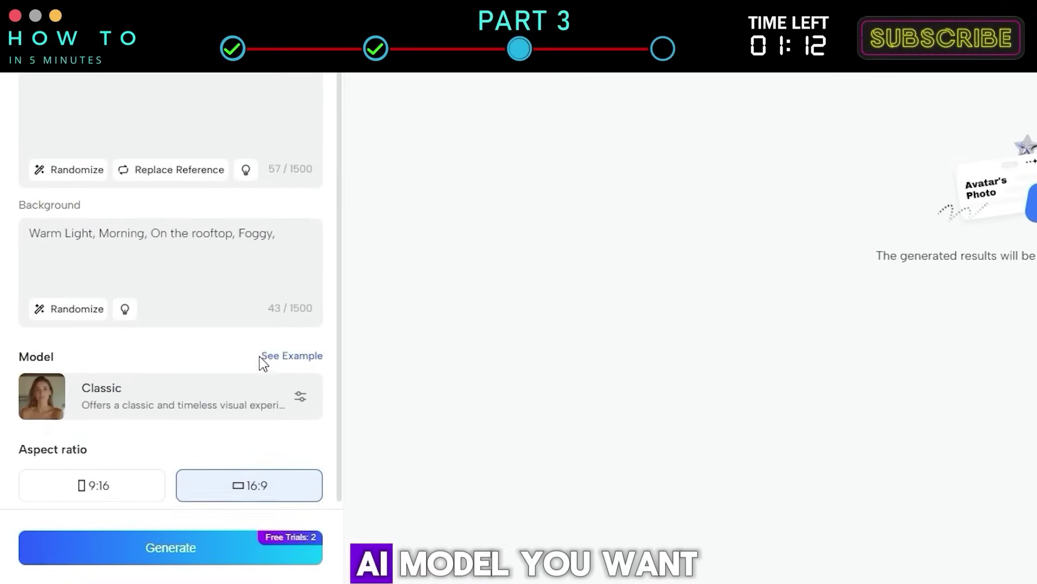
Switch the avatar photo model to Modern after viewing model examples.
left_click(294, 383)
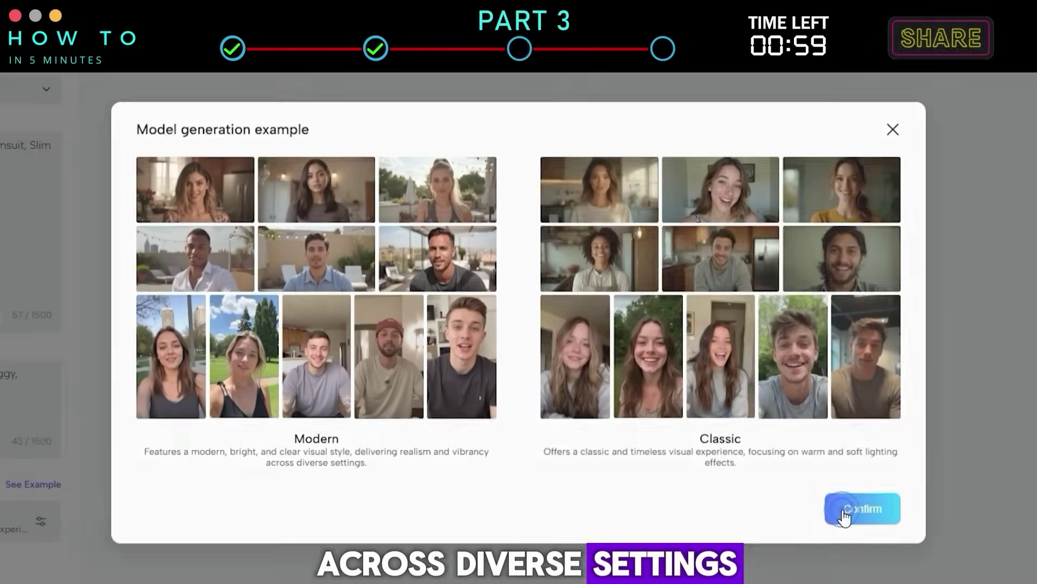
left_click(845, 512)
left_click(196, 394)
left_click(439, 497)
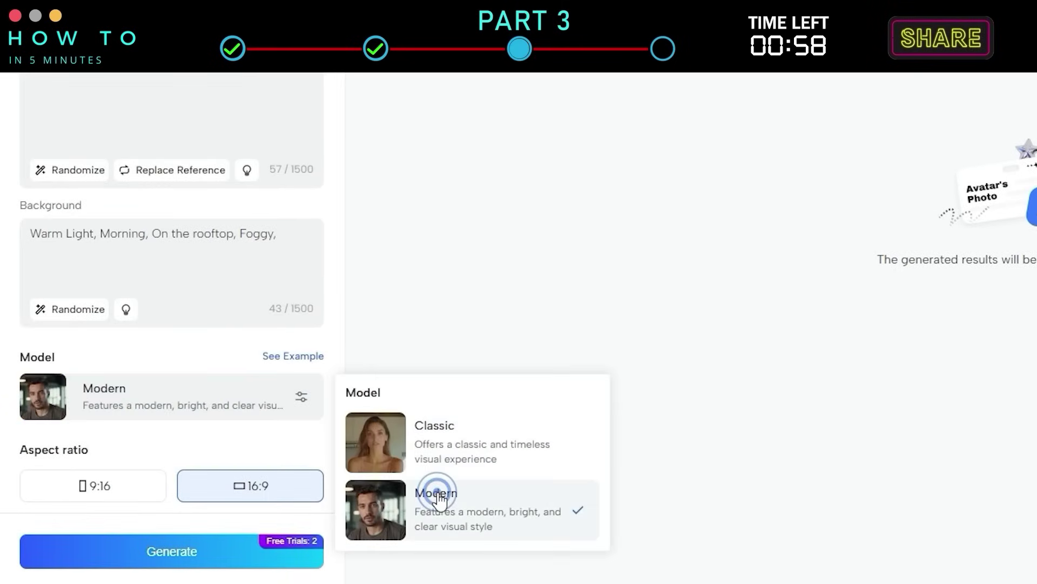
left_click(517, 320)
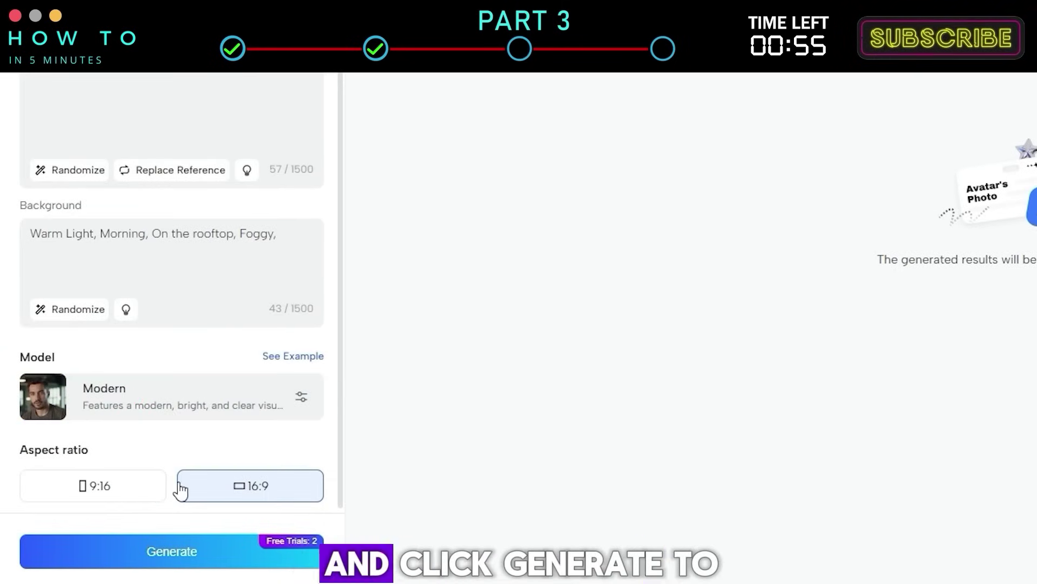
Keep the 16:9 aspect ratio and generate four avatar photos.
left_click(159, 489)
left_click(225, 489)
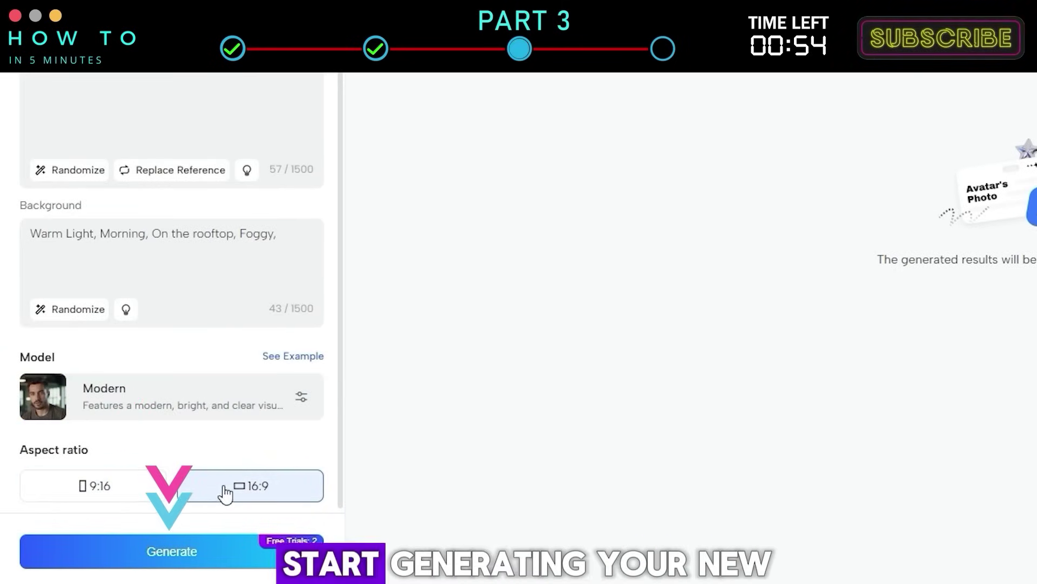
left_click(204, 557)
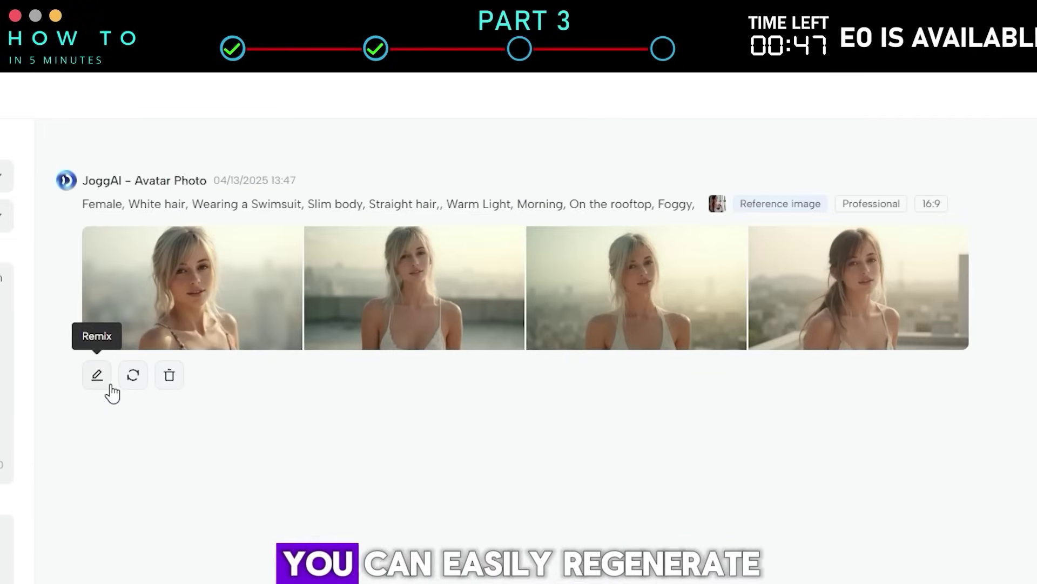
Start creating an avatar from the second generated rooftop photo.
mouse_move(503, 248)
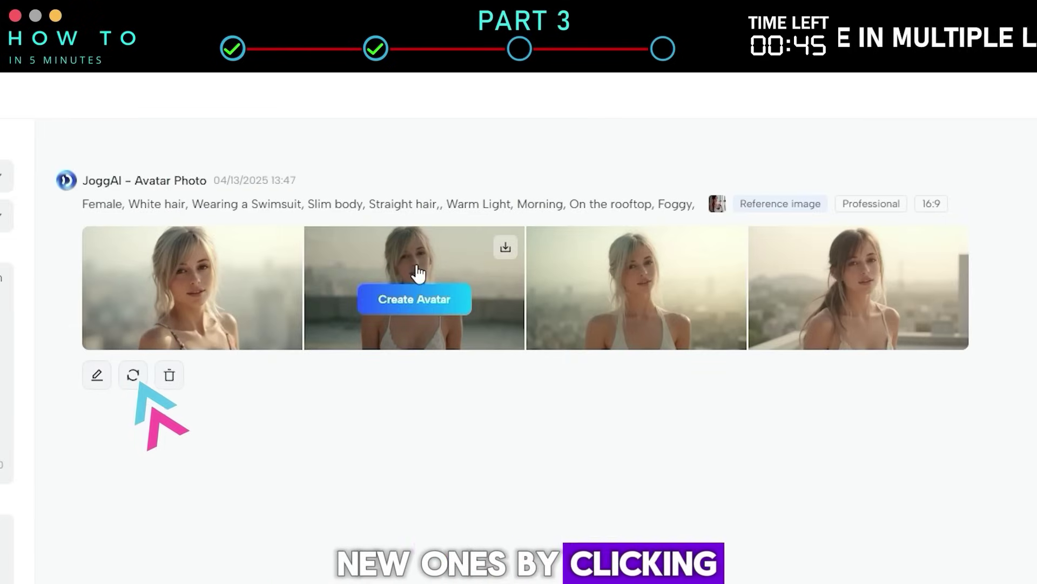
left_click(416, 299)
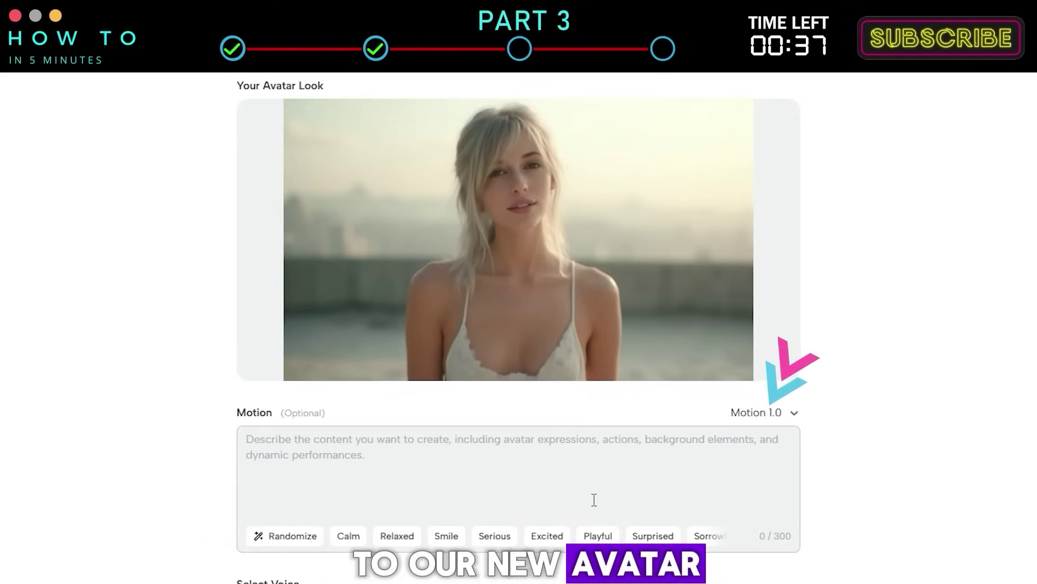
Set the motion model to Motion 2.0 Pro and apply the Calm motion description preset.
left_click(740, 422)
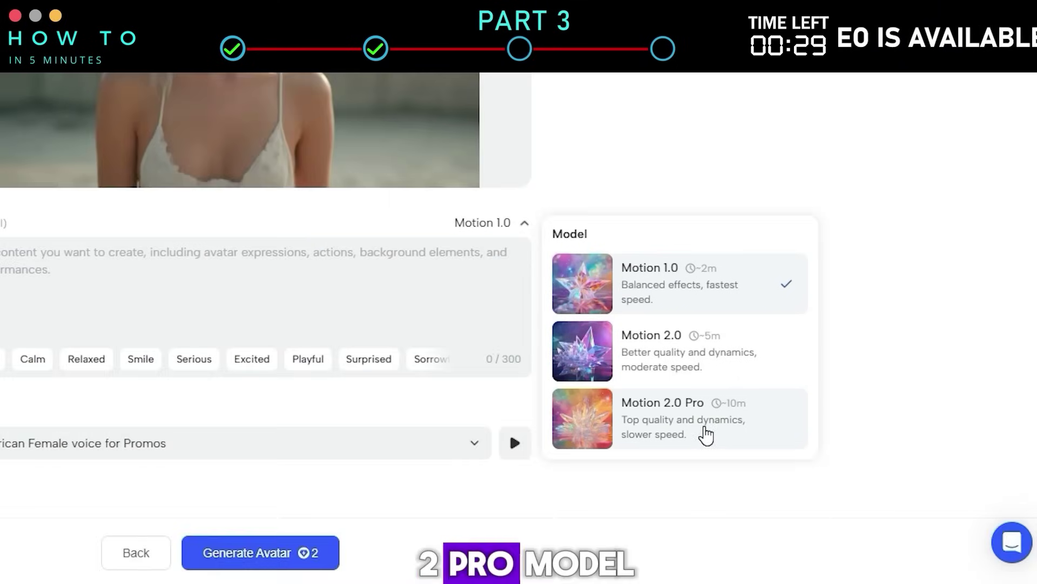
left_click(704, 431)
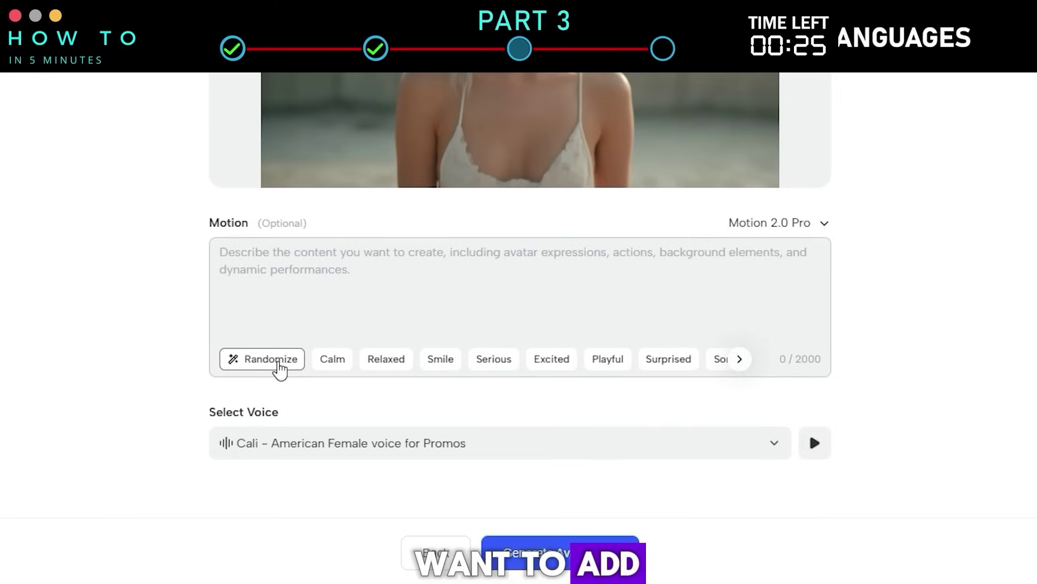
left_click(594, 360)
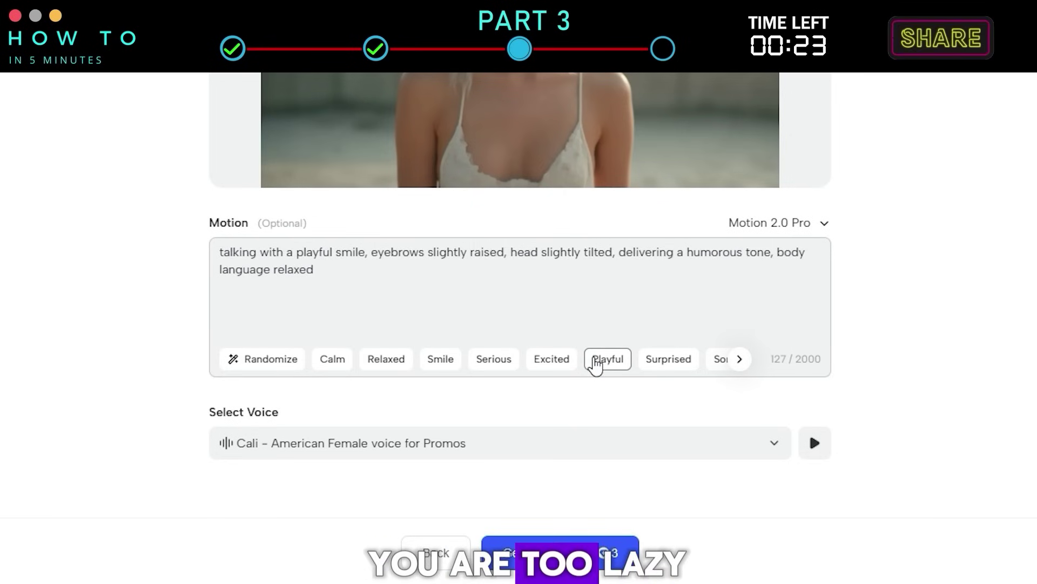
left_click(386, 359)
left_click(333, 359)
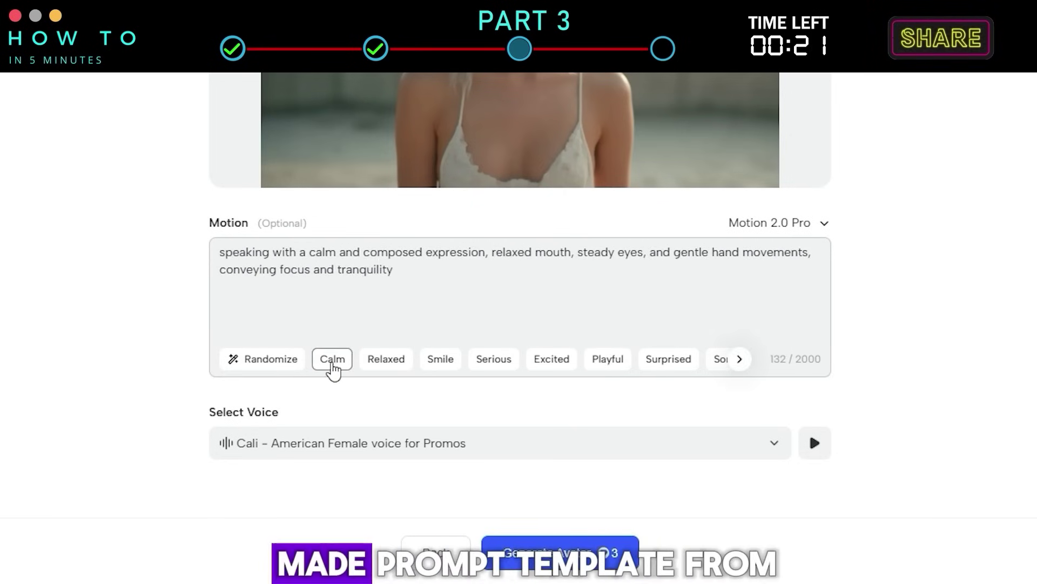
left_click(741, 359)
left_click(624, 361)
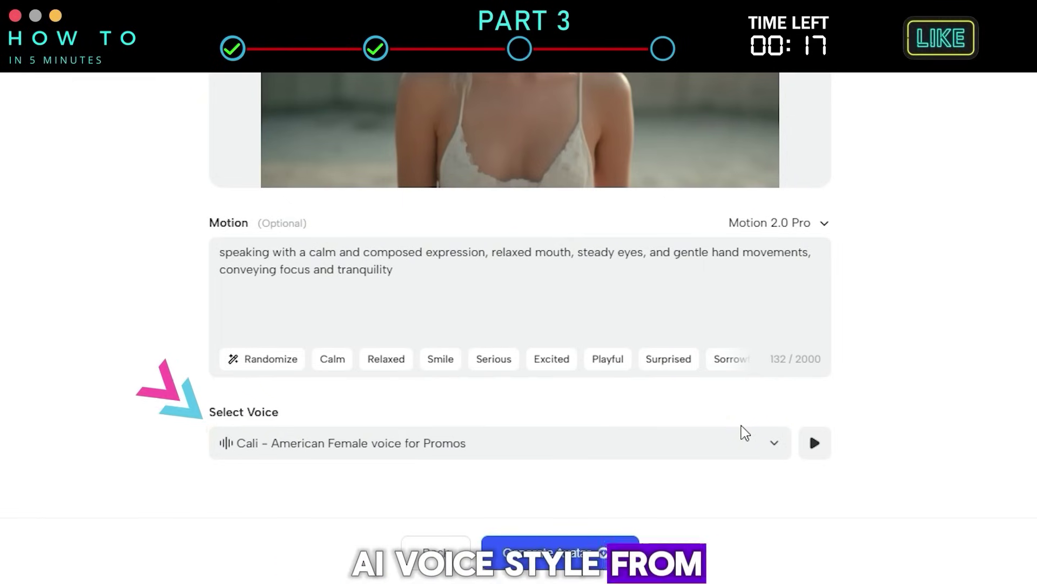
Choose and preview the Sydney voice, then generate the avatar.
left_click(778, 441)
left_click(441, 409)
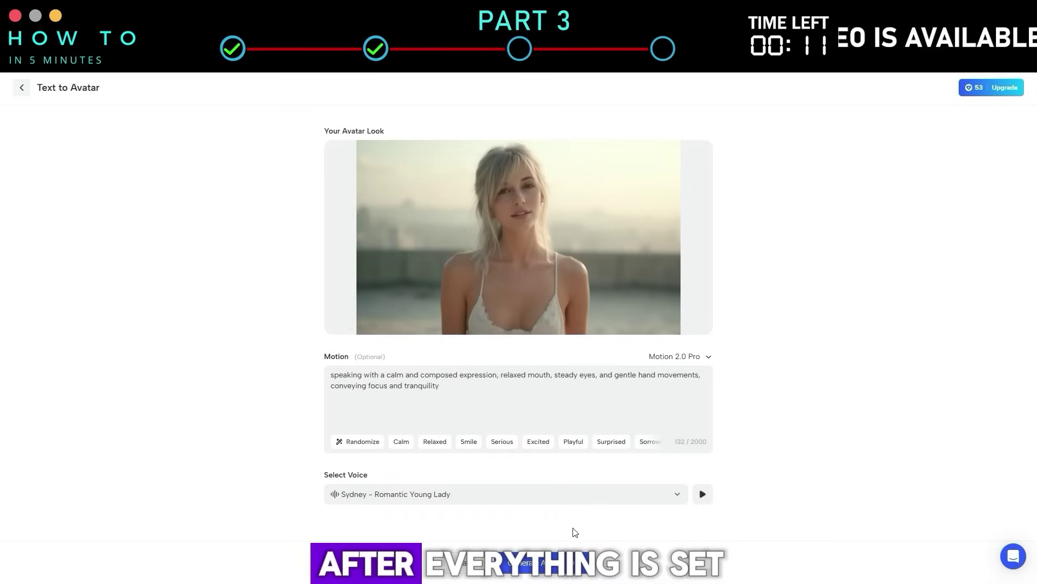
left_click(545, 563)
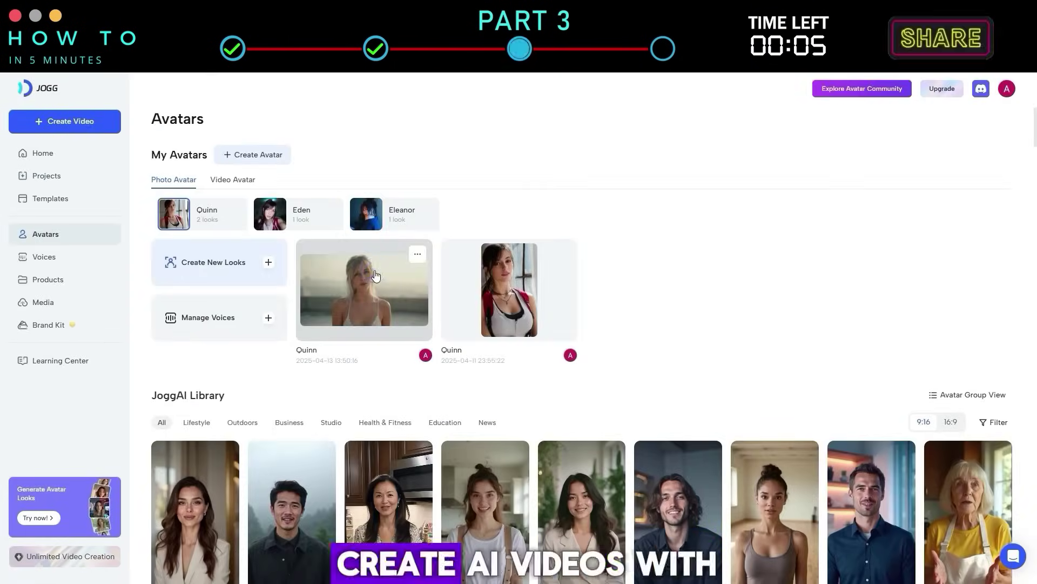
Start a video with the new Quinn avatar, paste the life-like AI characters script, and render it.
left_click(377, 276)
right_click(441, 218)
left_click(489, 320)
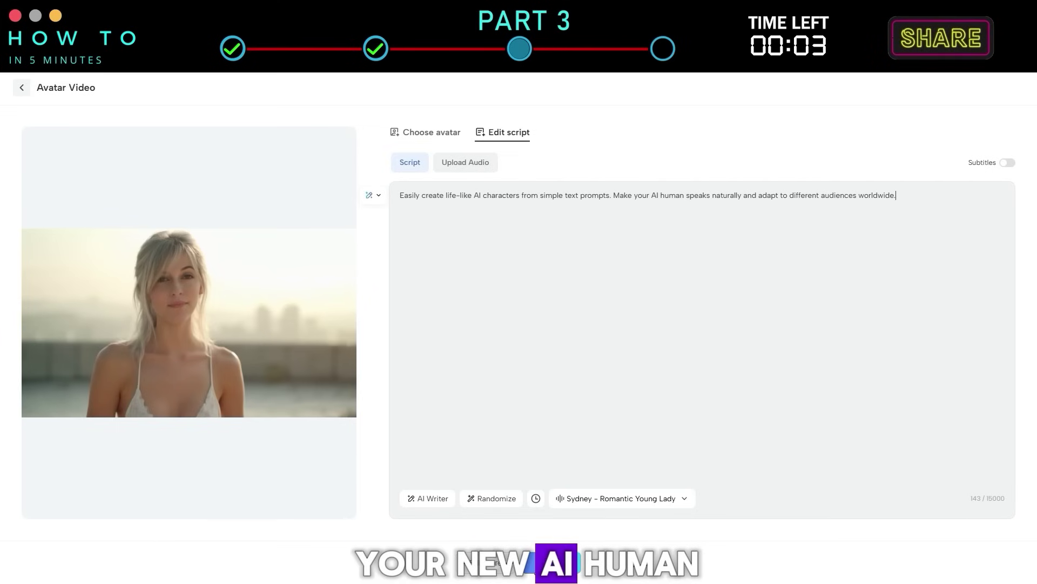
left_click(551, 562)
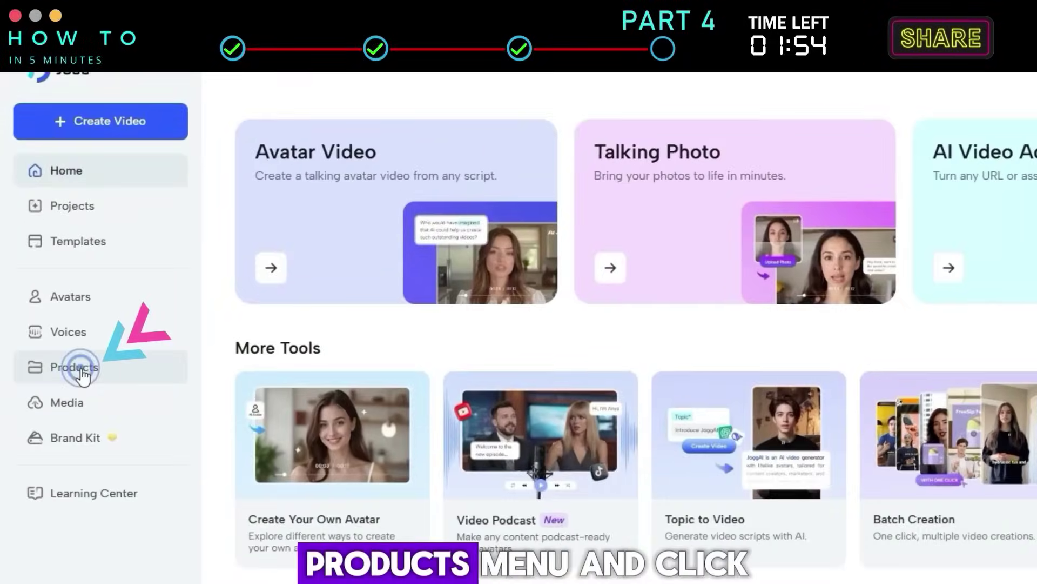
Add a new product from the Puma Softride shoe page URL and analyze it.
left_click(72, 344)
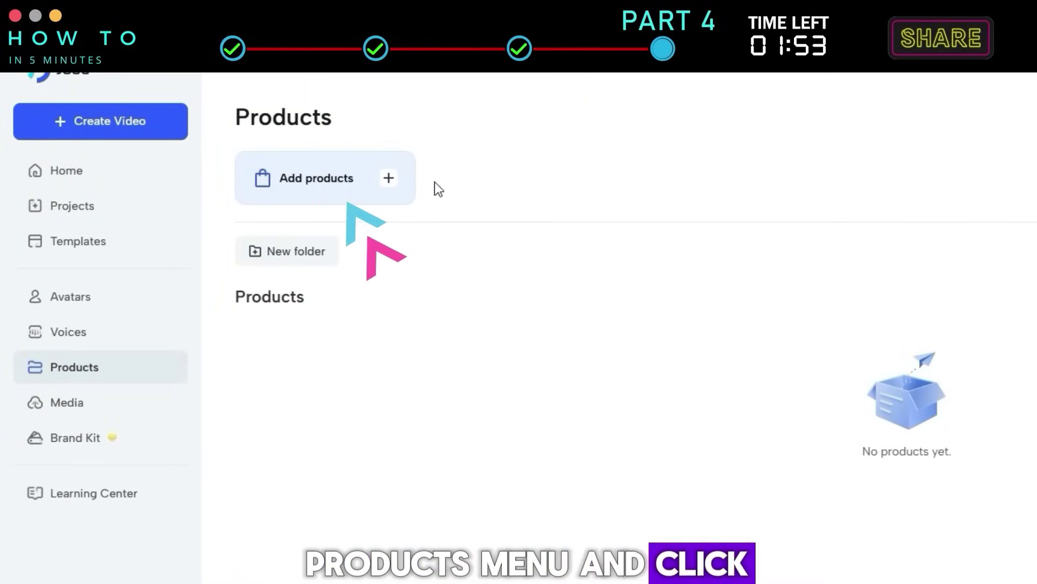
left_click(335, 179)
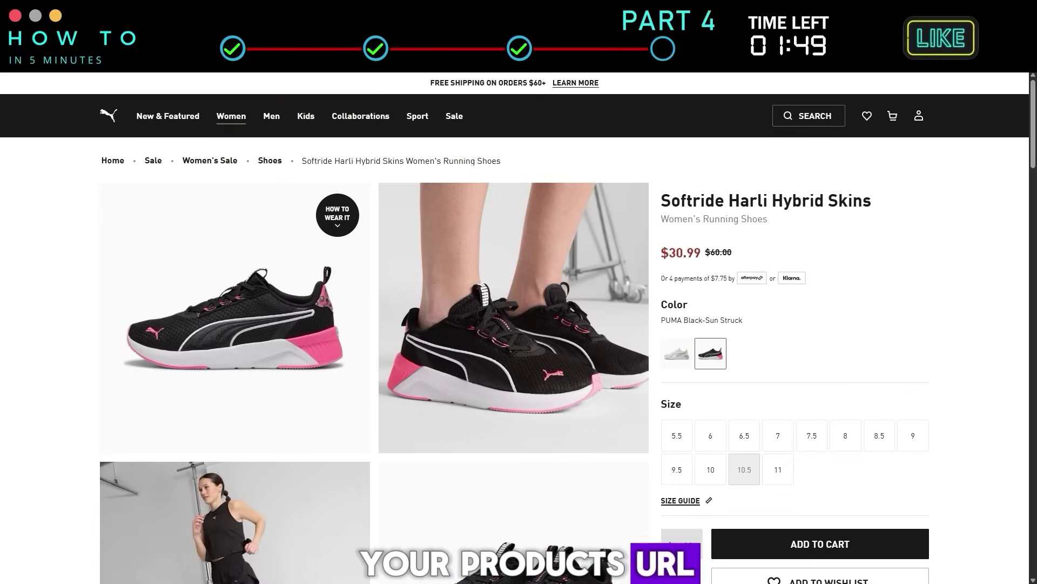
right_click(540, 69)
left_click(578, 109)
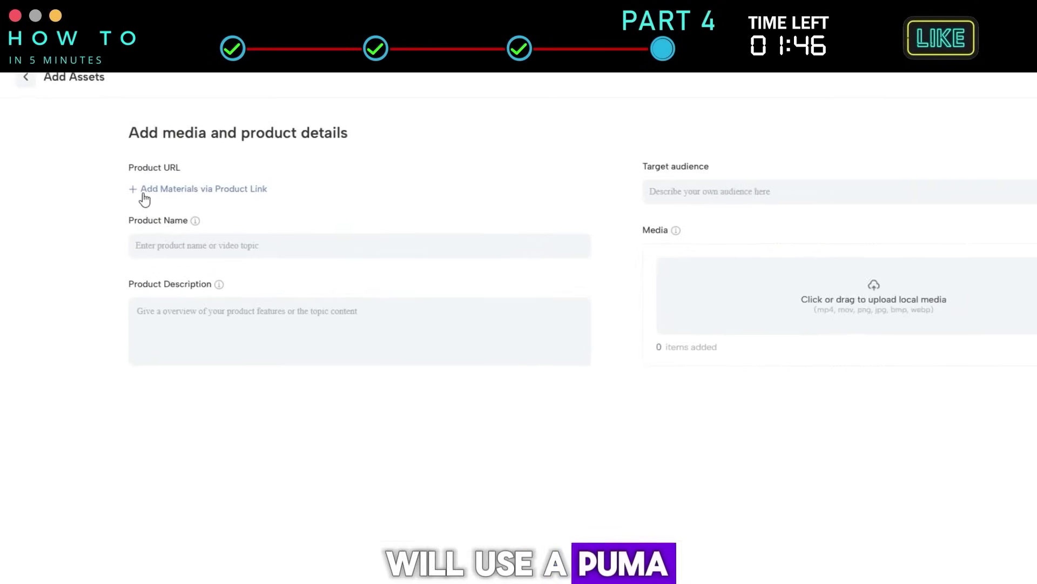
left_click(144, 201)
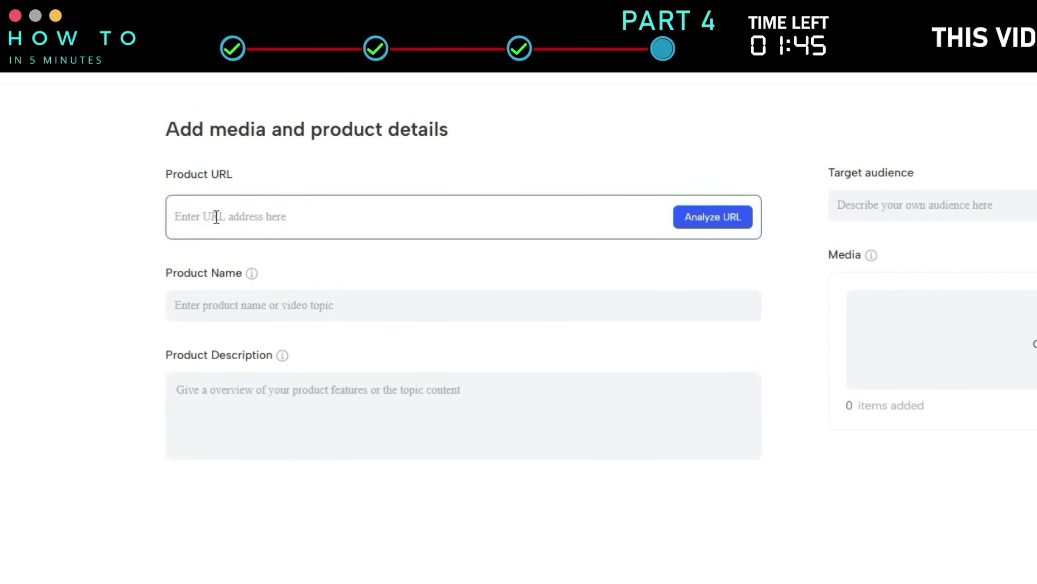
key("ctrl+v")
left_click(714, 218)
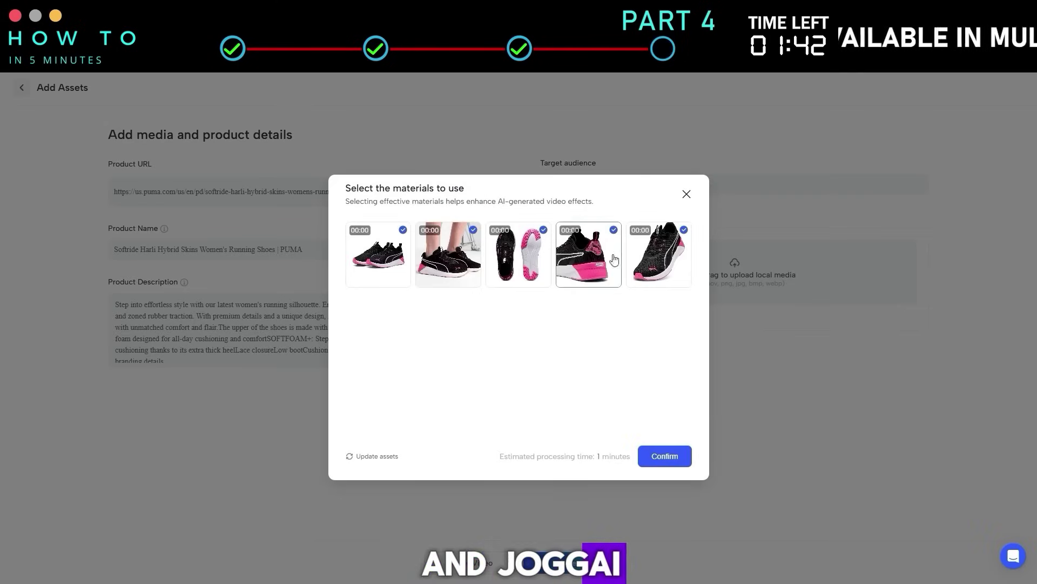
Accept all five shoe images, set the target audience to GYM GIRL, and save the product.
left_click(665, 456)
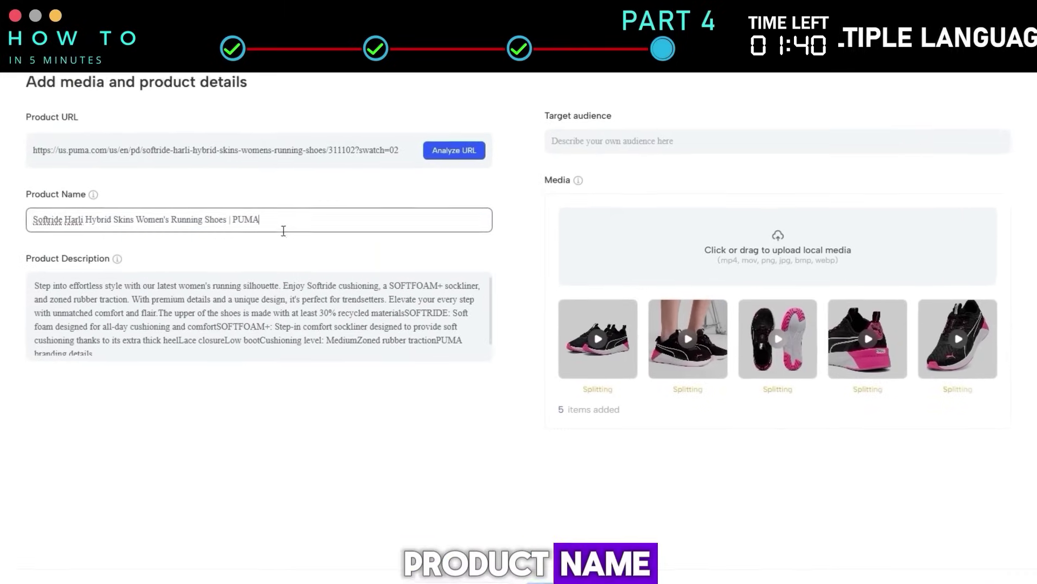
left_click(295, 300)
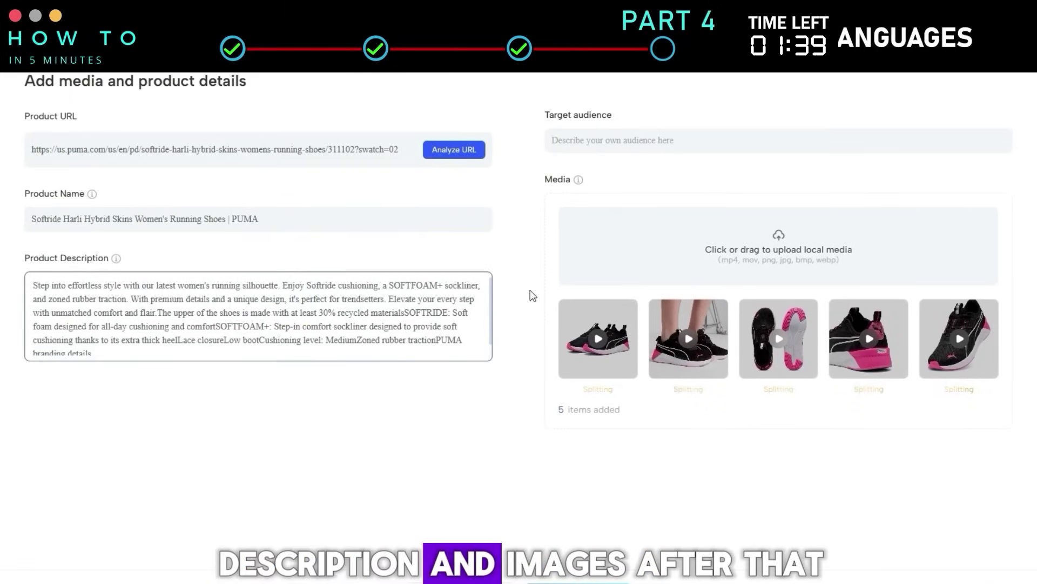
left_click(628, 143)
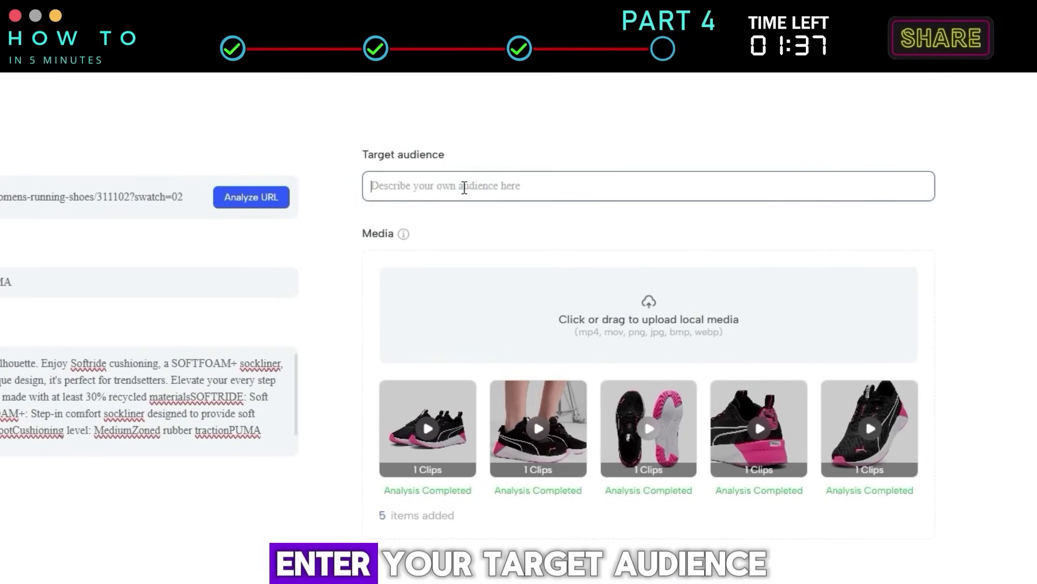
type("GYM GI")
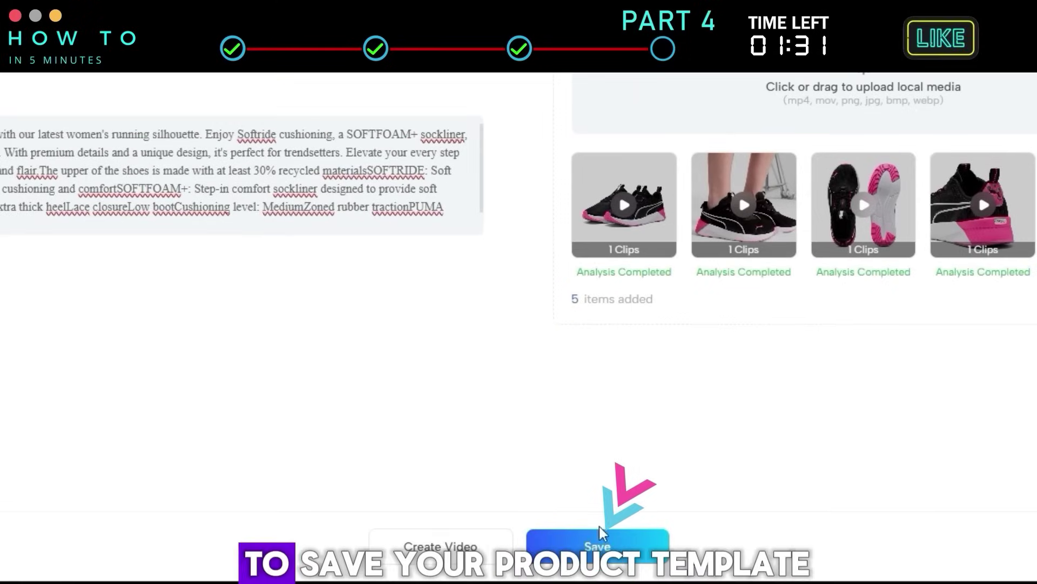
left_click(596, 556)
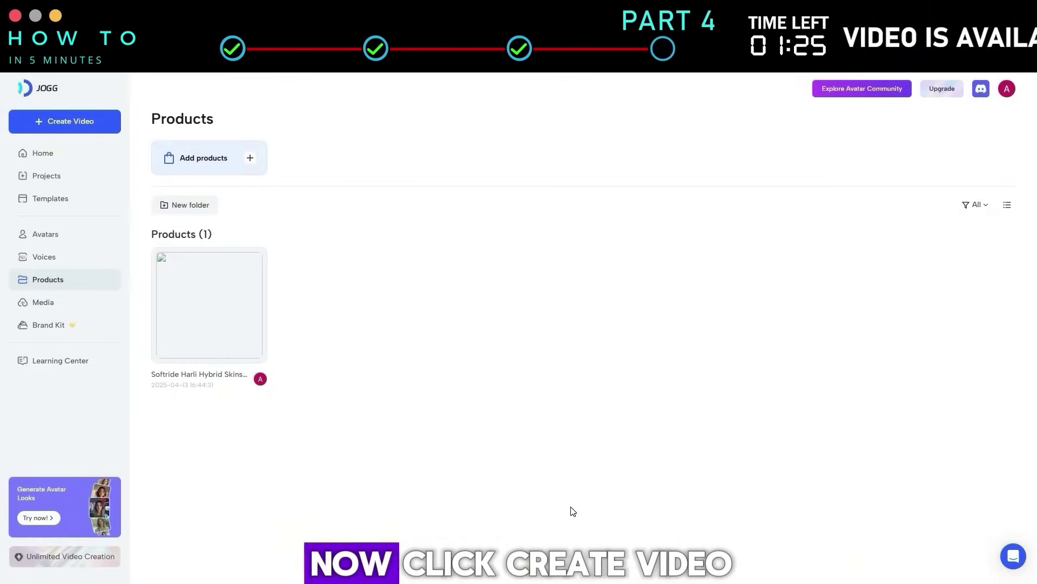
Start an AI video ad for the shoes in 9:16, 30 sec, English.
mouse_move(202, 346)
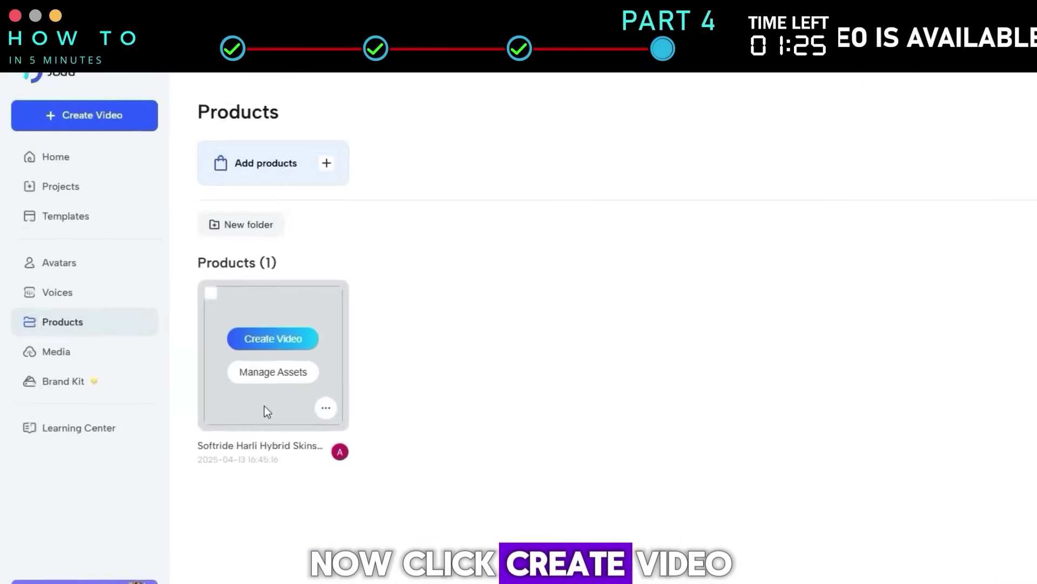
left_click(335, 366)
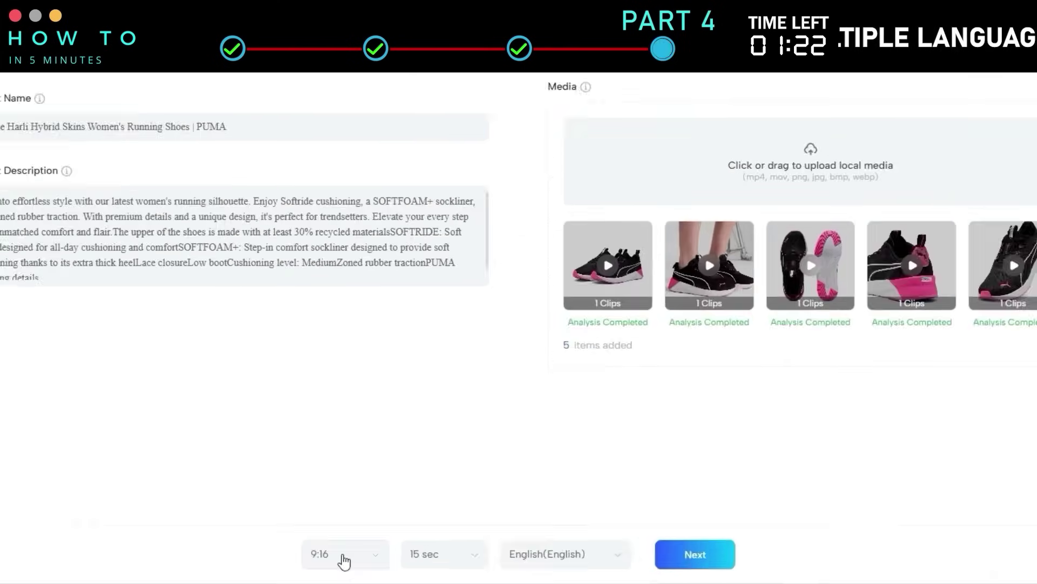
left_click(390, 562)
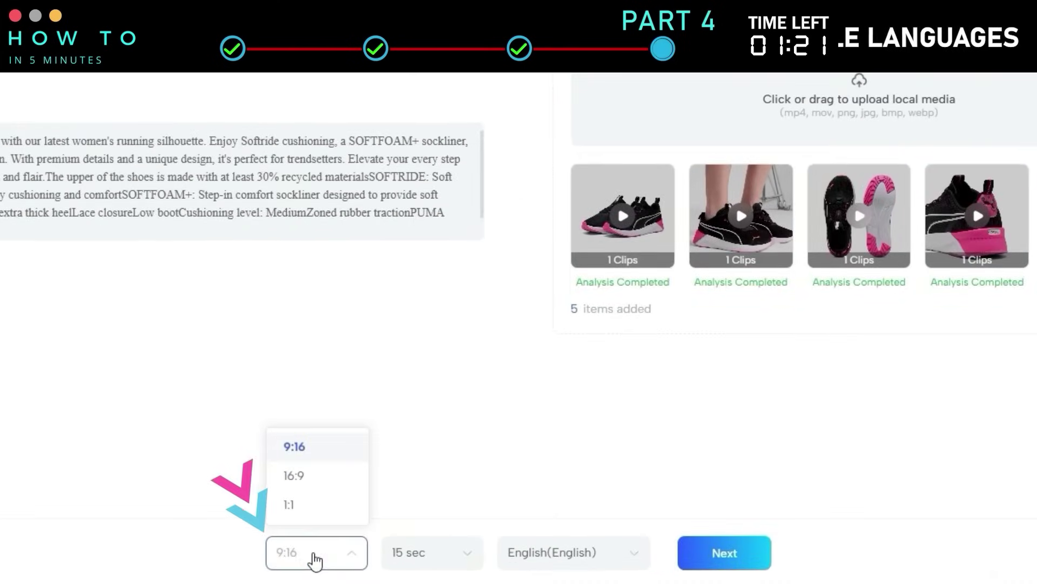
left_click(322, 455)
left_click(440, 551)
left_click(413, 475)
left_click(572, 553)
scroll(587, 477, "down", 1)
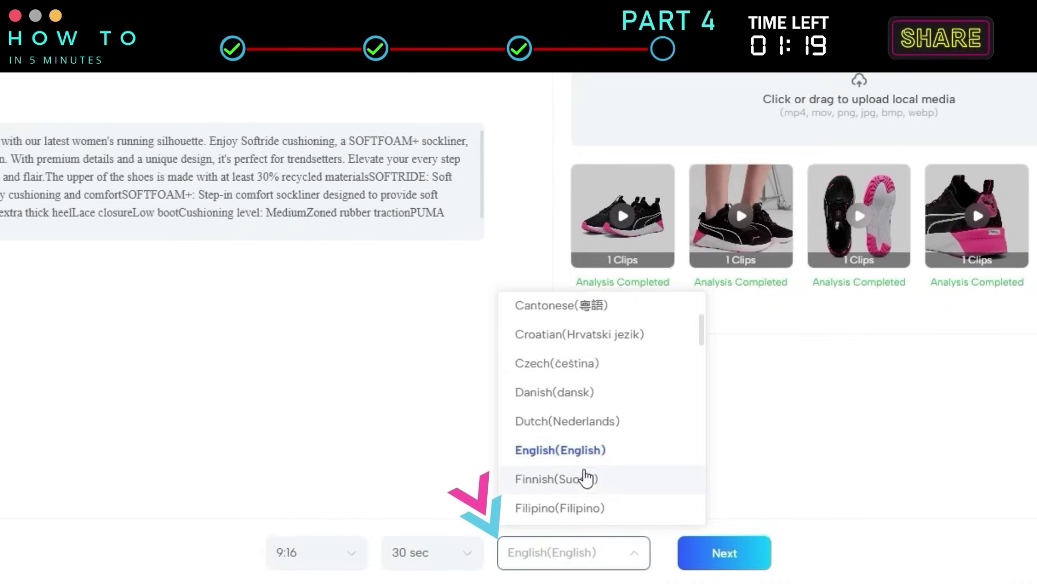
left_click(562, 449)
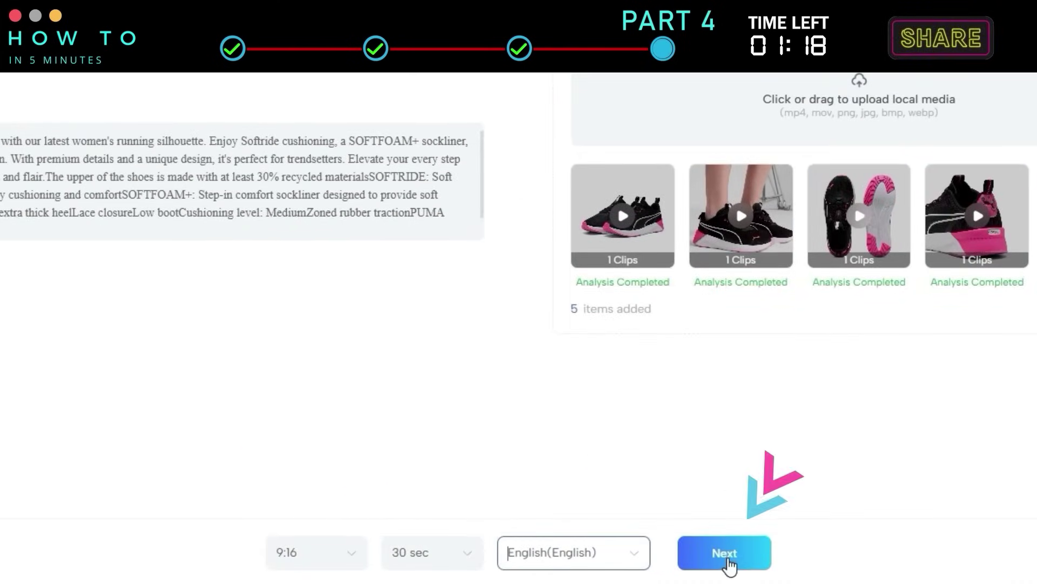
left_click(763, 558)
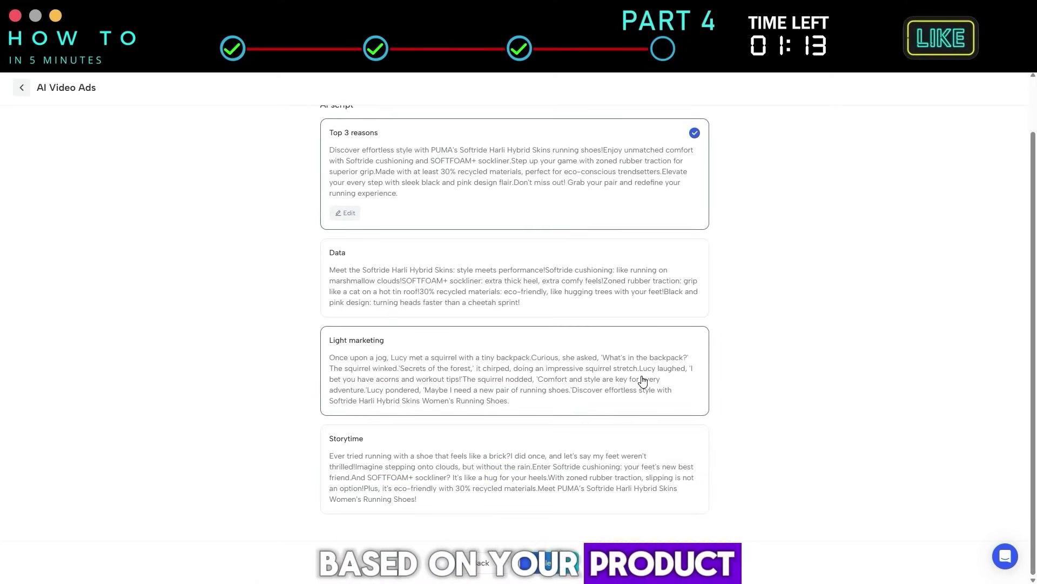
Select the Storytime script, edit and save it, then continue.
left_click(594, 476)
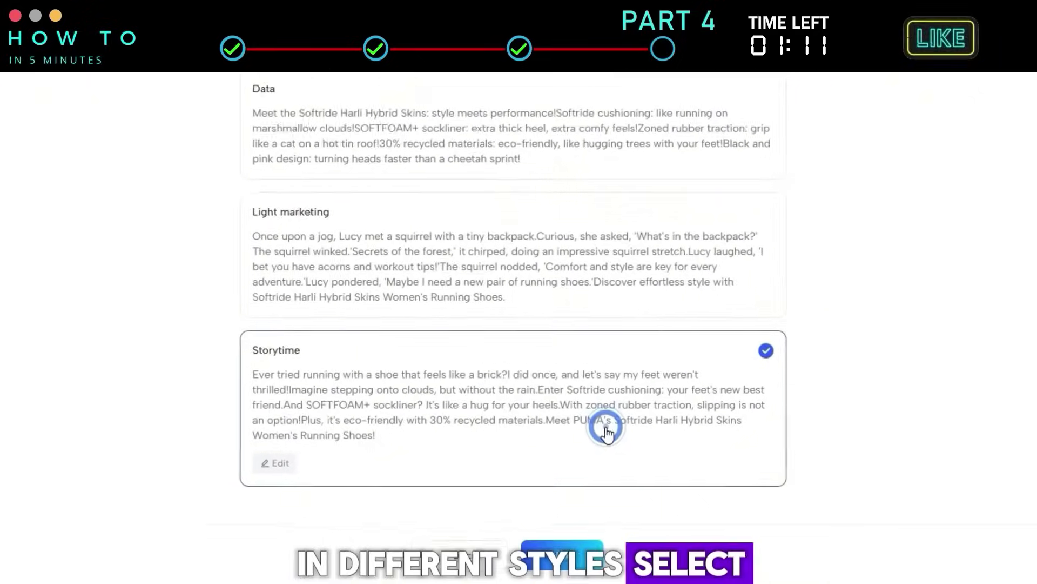
left_click(241, 452)
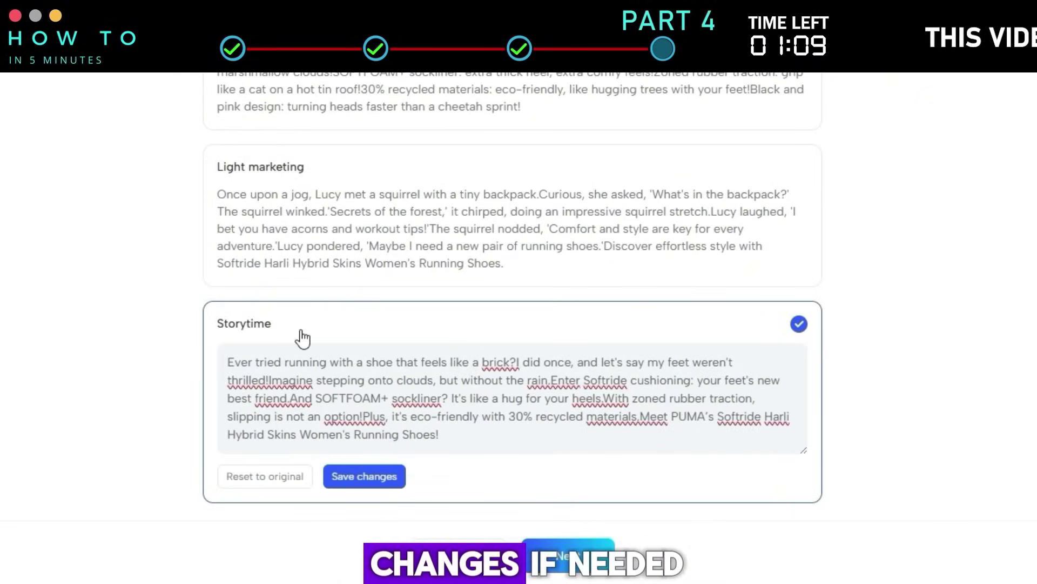
left_click(364, 476)
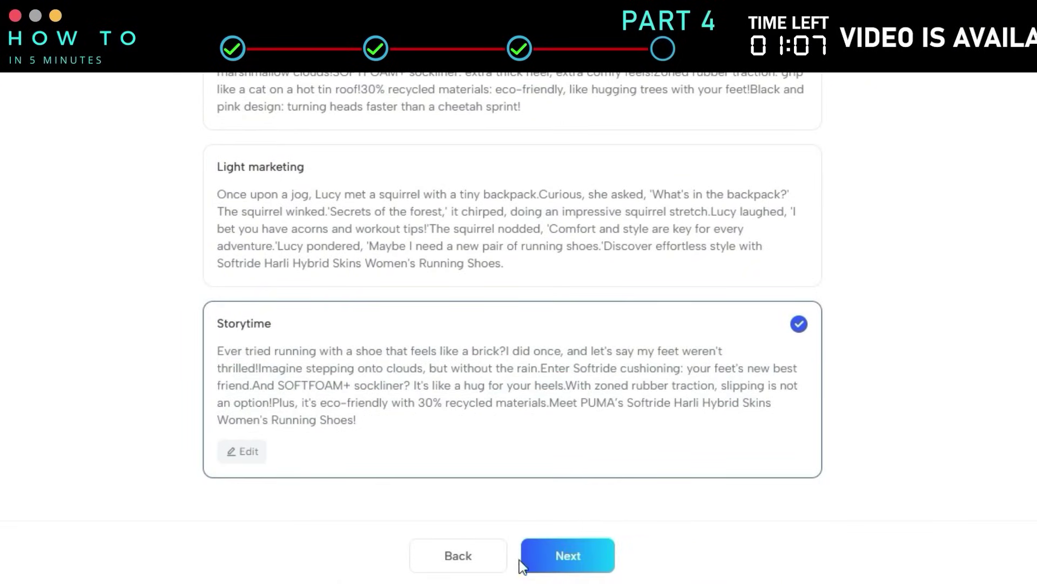
left_click(569, 556)
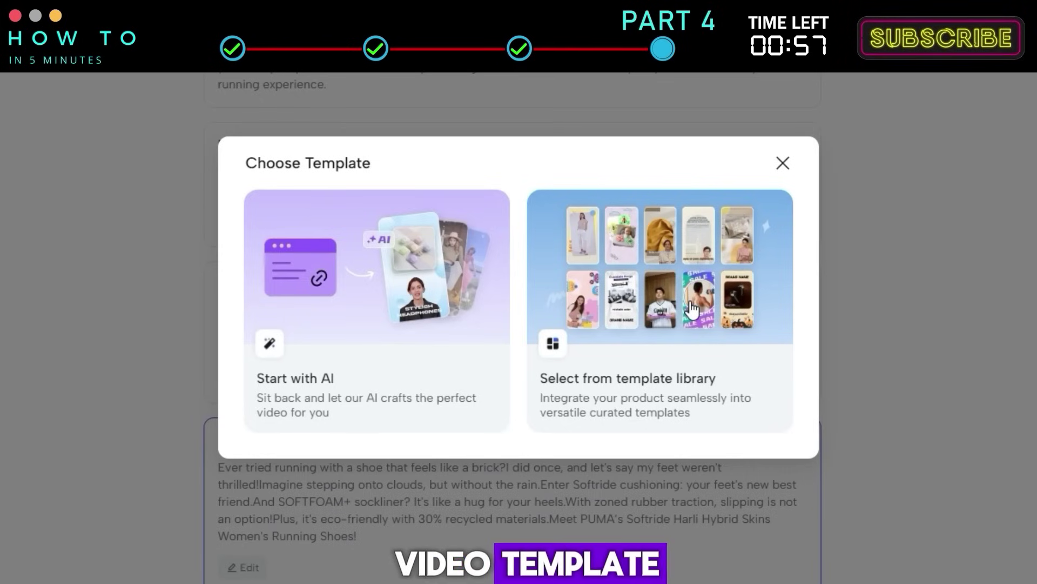
Let AI build the ad, settling on the Full Screen(New) style after trying Avatar Bubble.
left_click(324, 299)
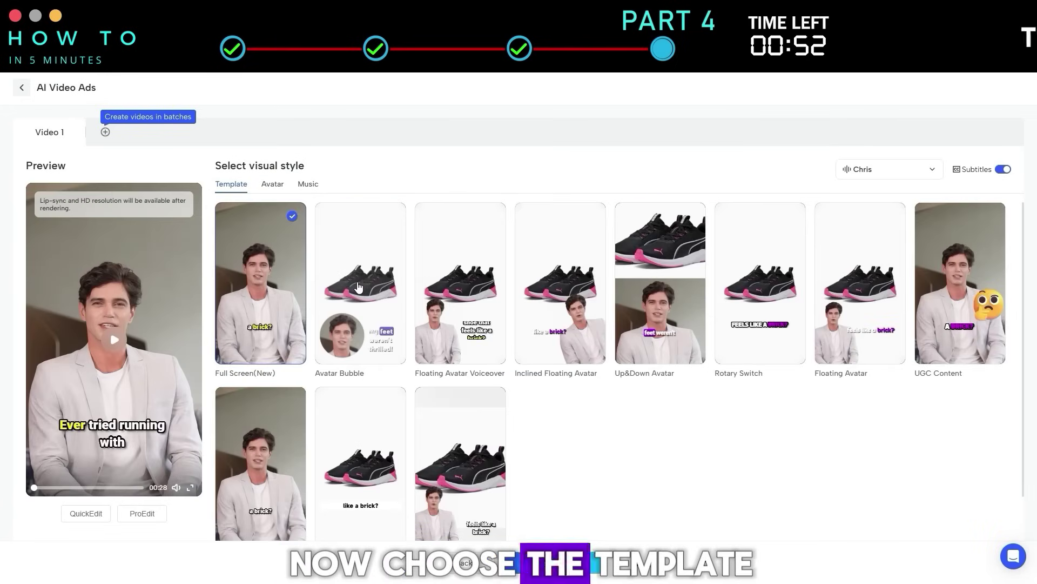
left_click(358, 286)
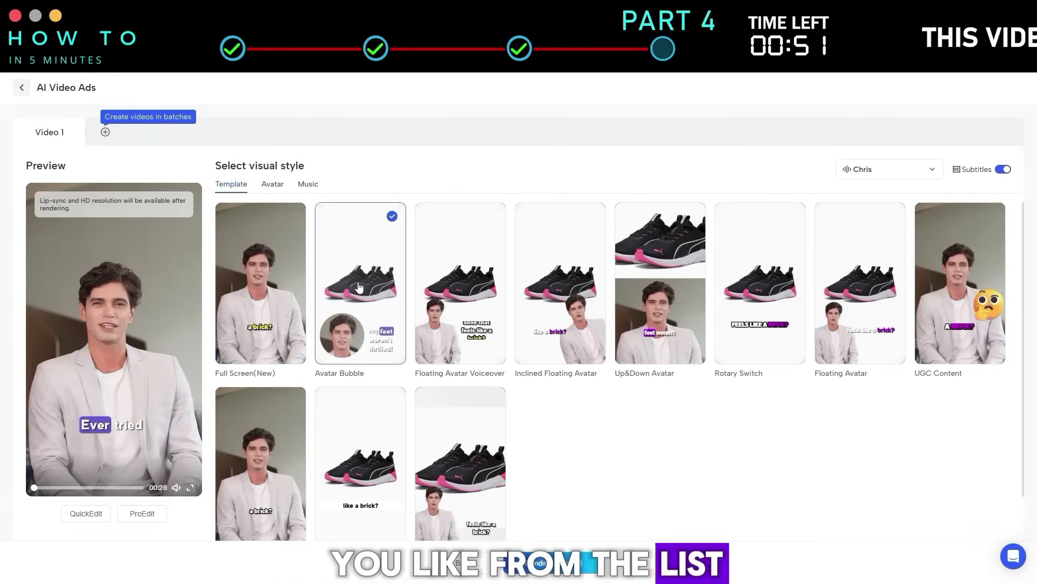
left_click(270, 275)
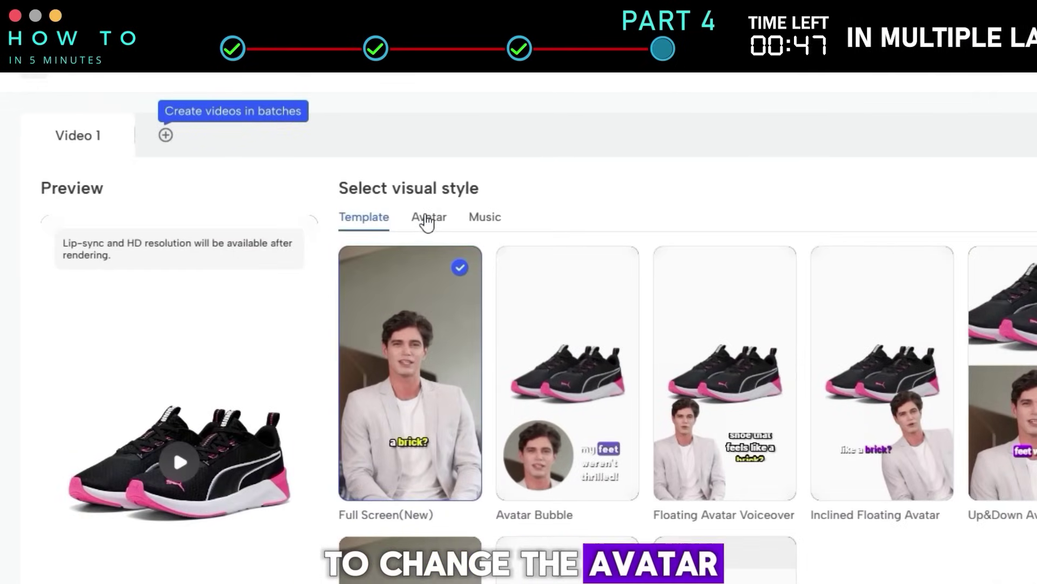
Replace the presenter in every scene with a Health & Fitness avatar.
left_click(427, 219)
scroll(441, 344, "down", 3)
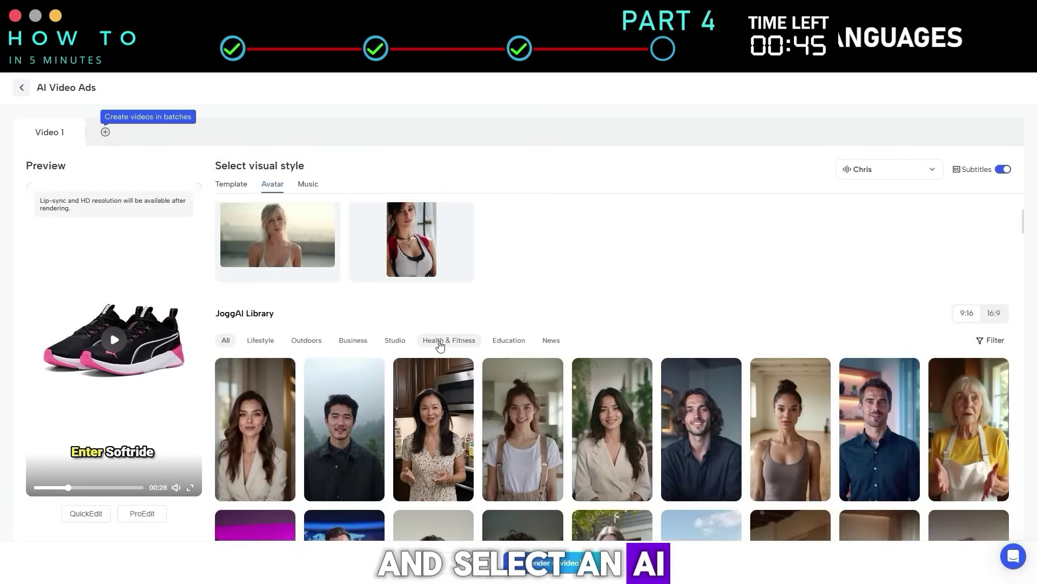
left_click(441, 341)
scroll(683, 456, "down", 3)
left_click(611, 339)
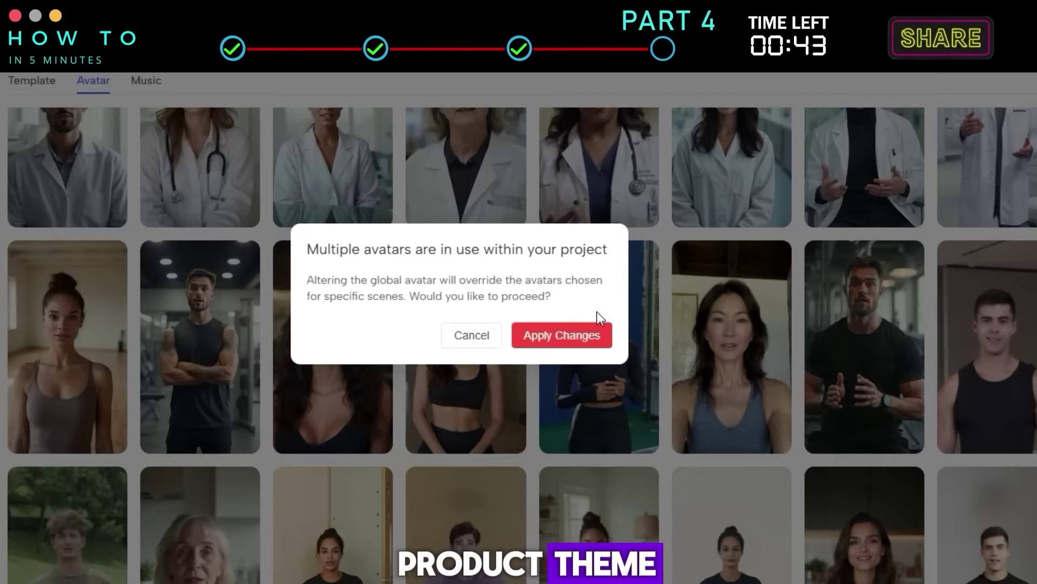
left_click(567, 335)
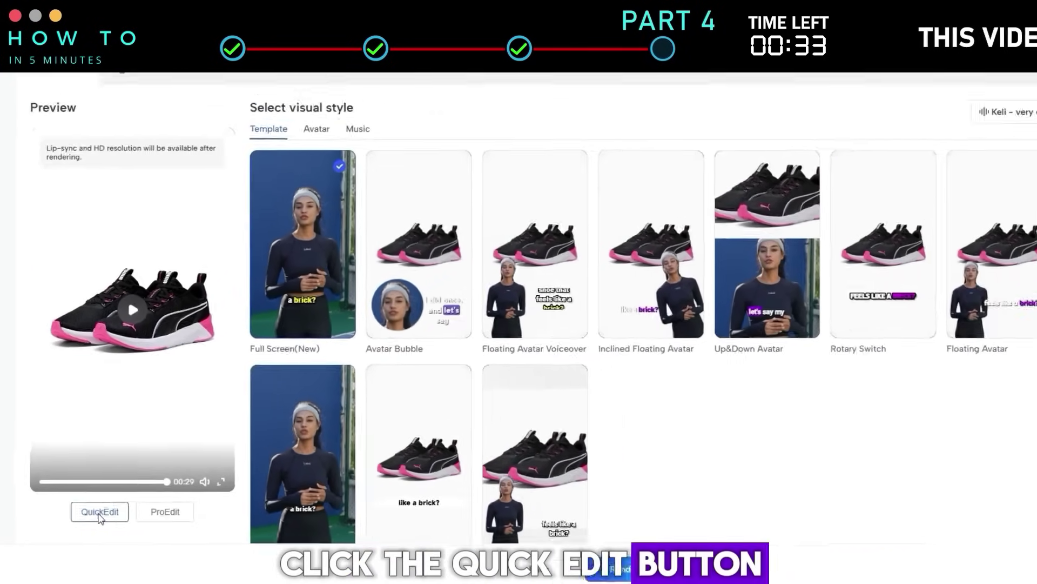
left_click(135, 508)
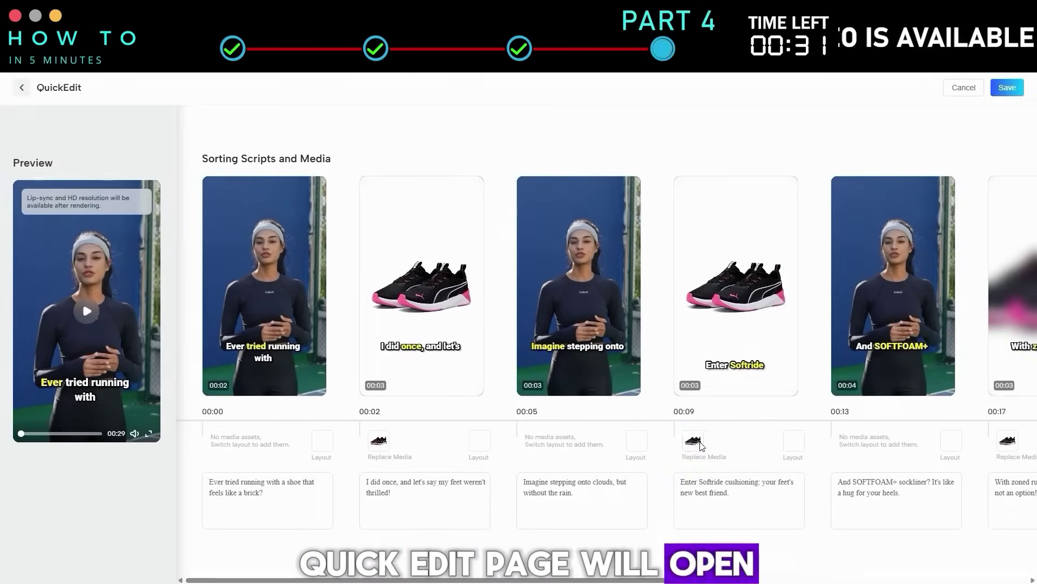
Replace a scene's footage with the Video4-1 shoe clip and save.
left_click(694, 440)
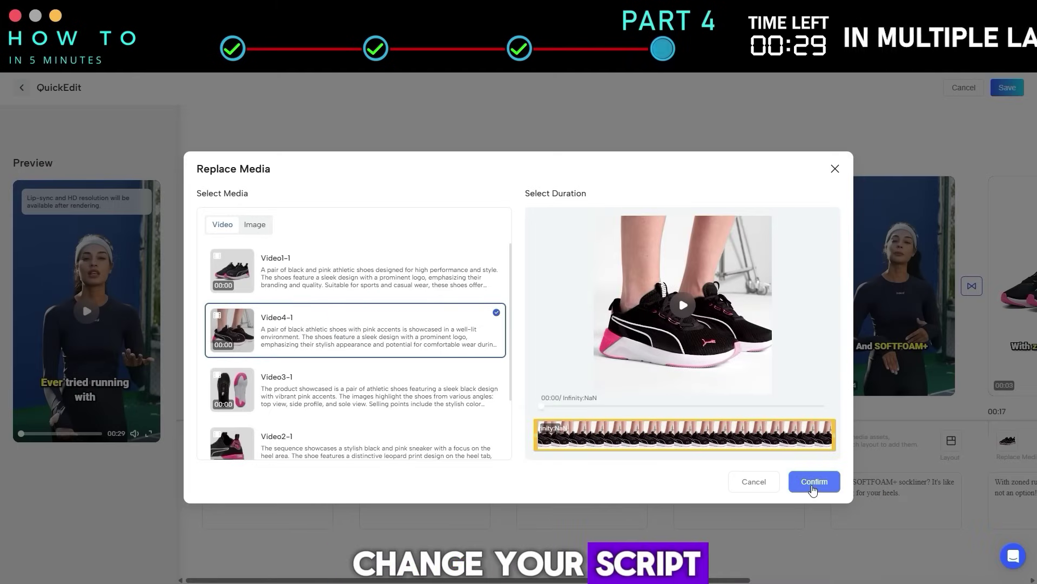
left_click(814, 482)
left_click(635, 441)
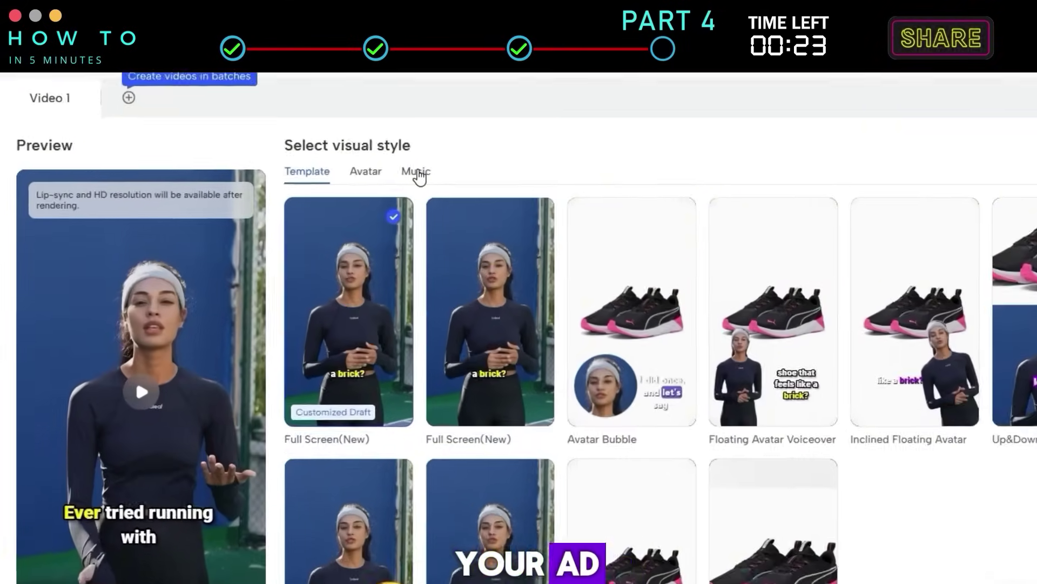
Set Rhythm Revolt as the background music and return to the template styles.
left_click(312, 185)
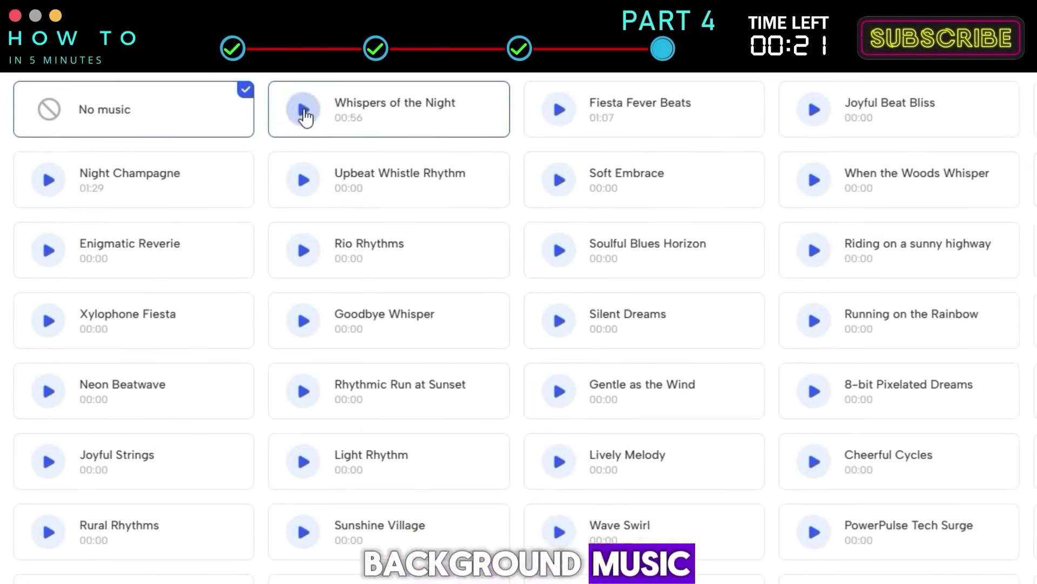
scroll(301, 216, "down", 4)
left_click(302, 344)
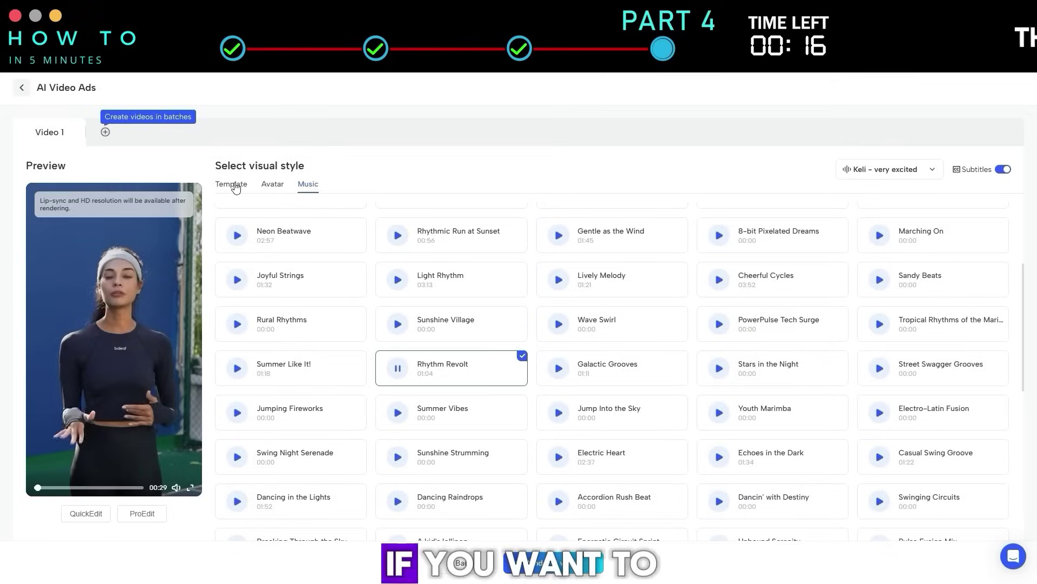
left_click(232, 183)
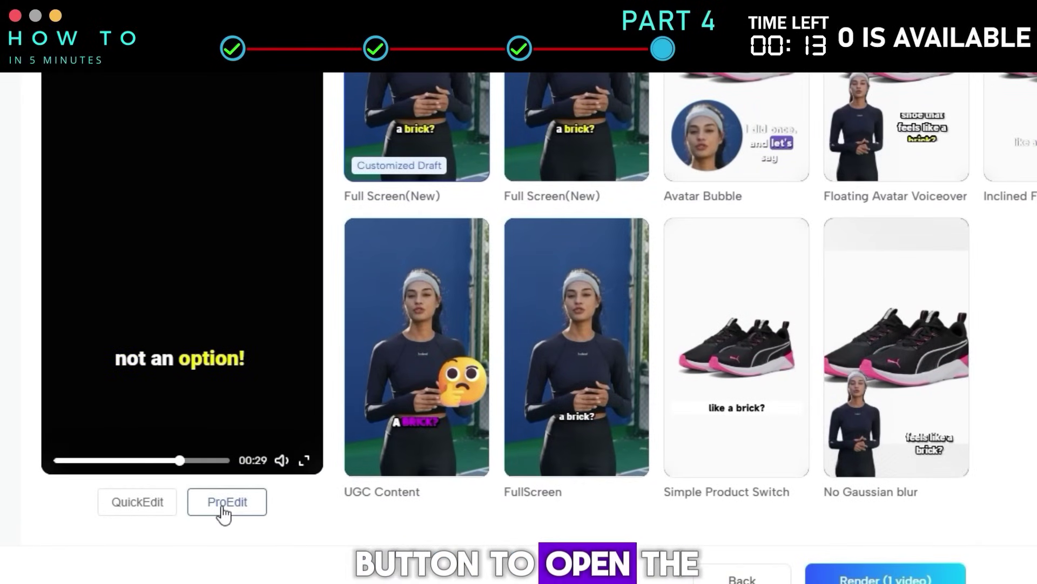
Review the Softride ad in ProEdit, save it, and submit it for rendering.
left_click(224, 507)
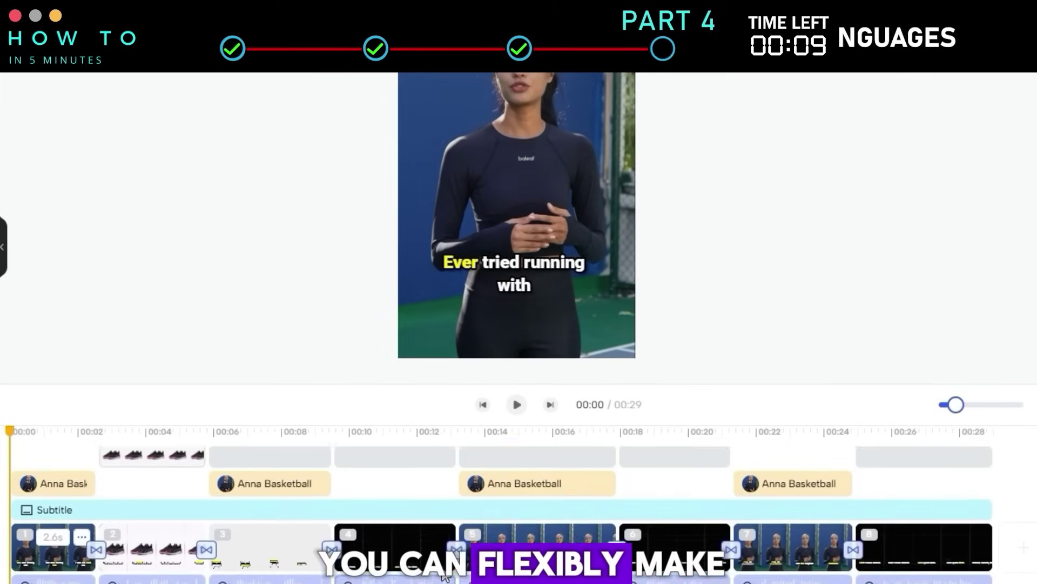
scroll(444, 541, "down", 1)
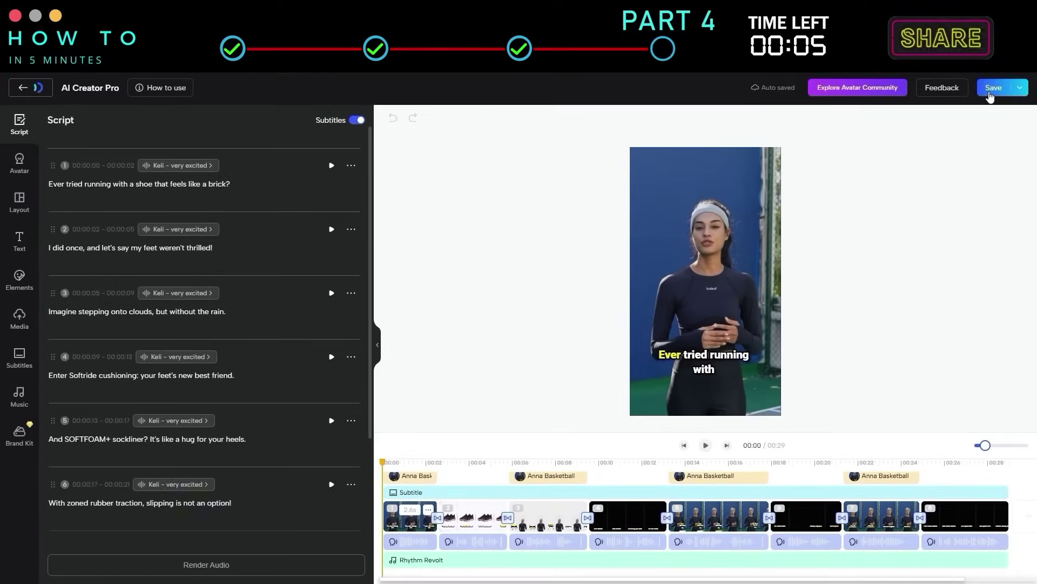
left_click(989, 89)
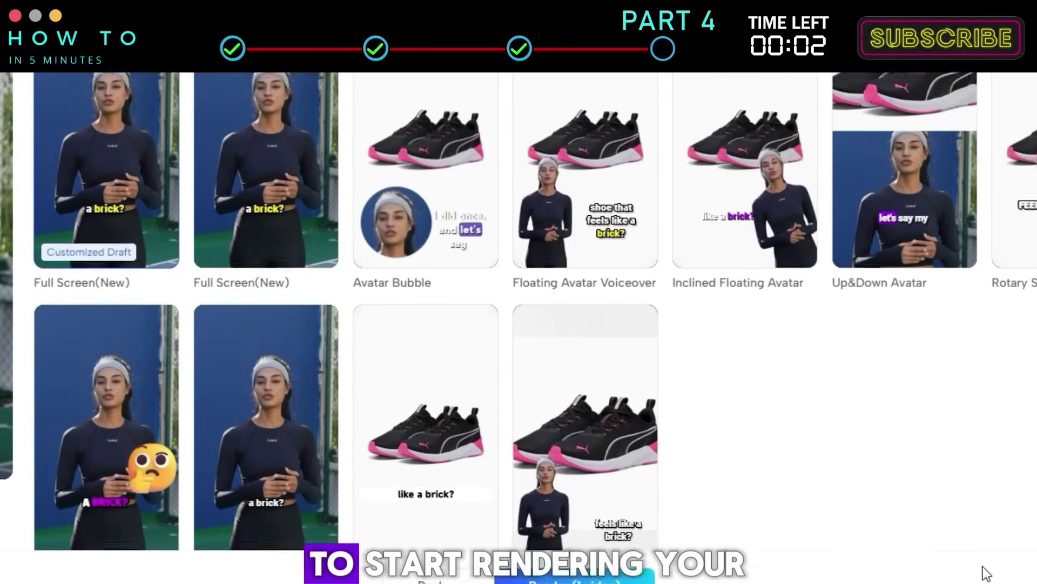
left_click(575, 539)
left_click(728, 516)
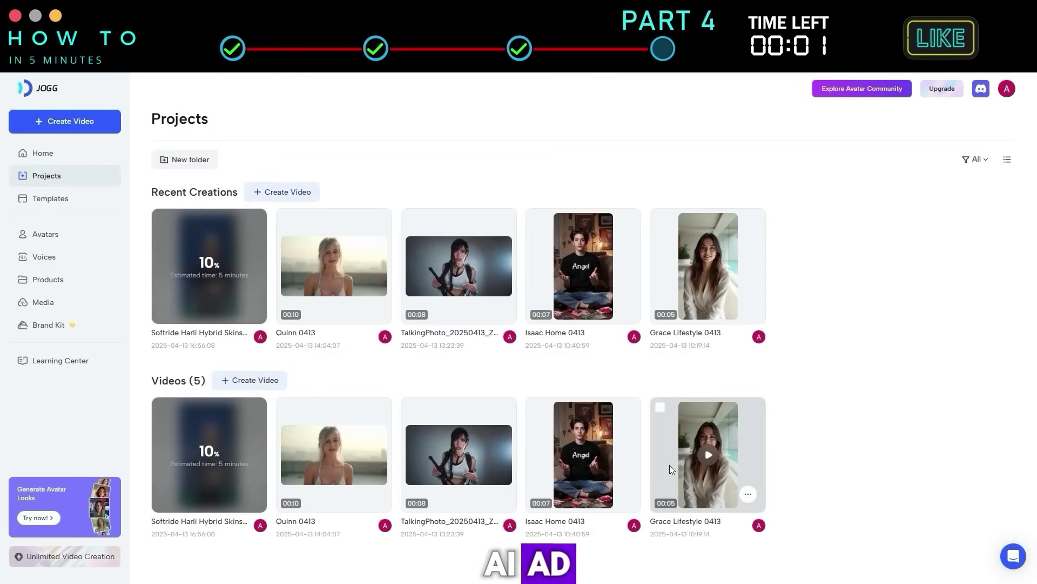